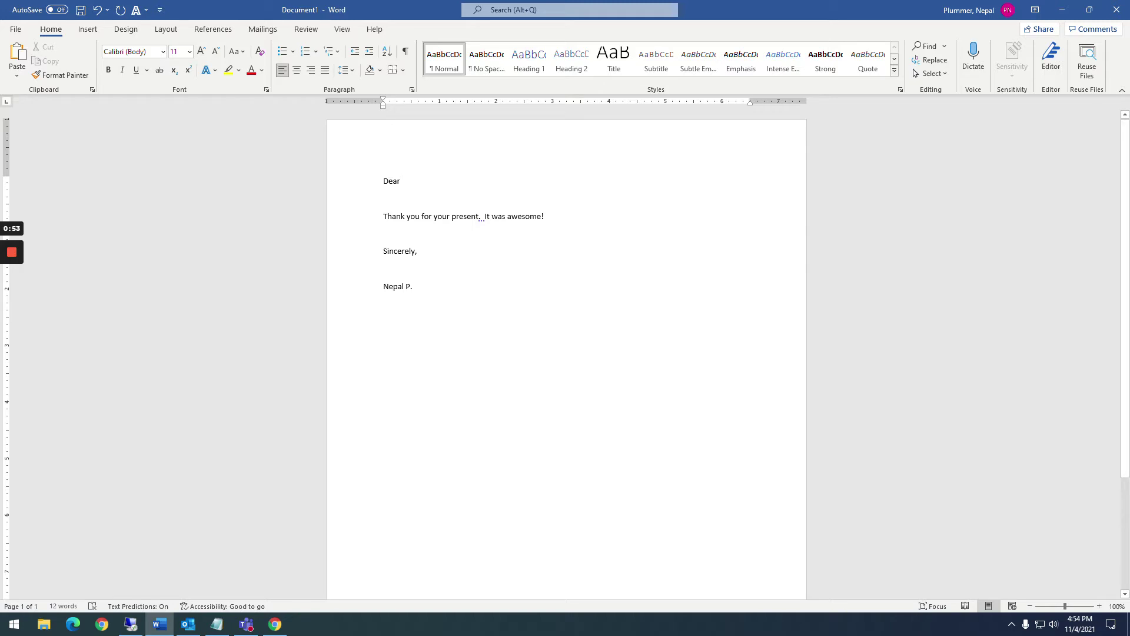
# Start a Letters mail merge from the Mailings tab
pyautogui.click(263, 31)
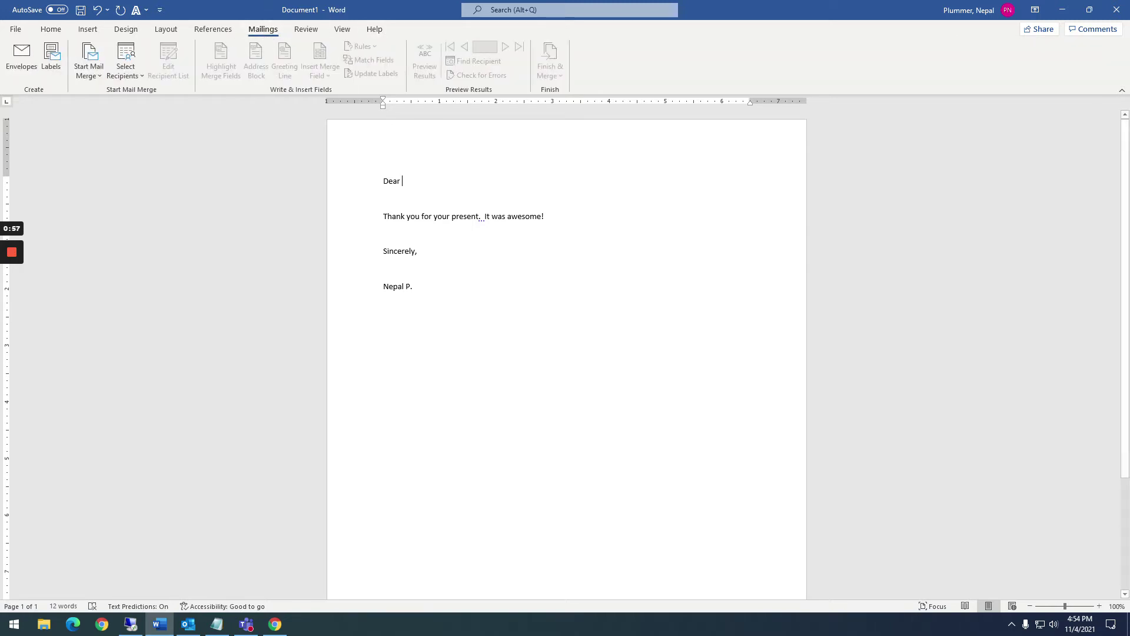
pyautogui.click(89, 73)
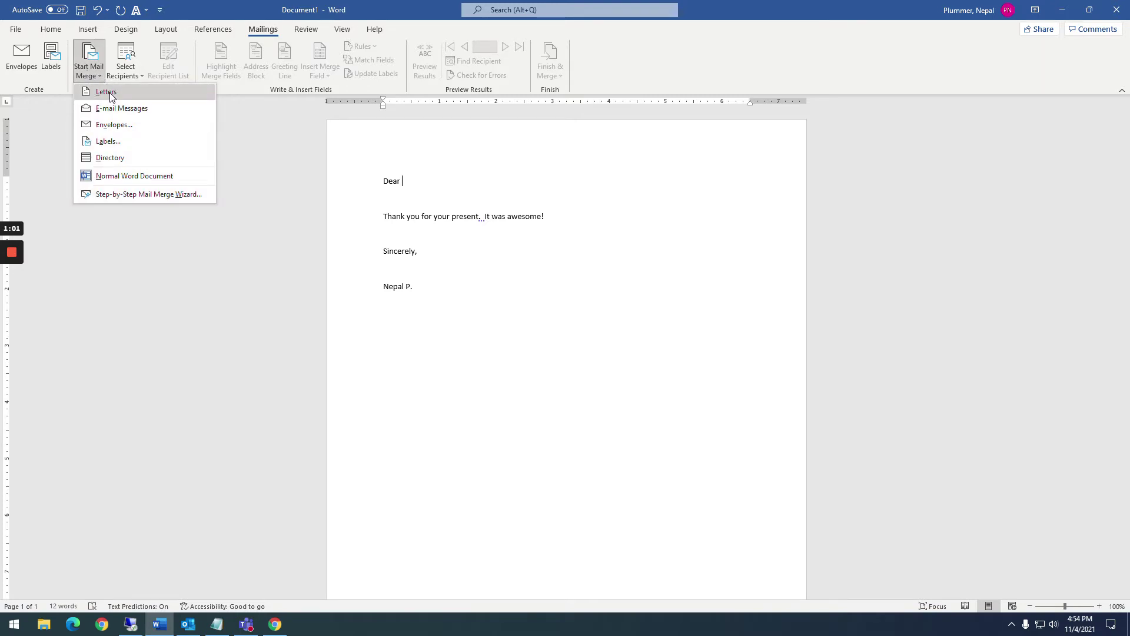
pyautogui.click(107, 92)
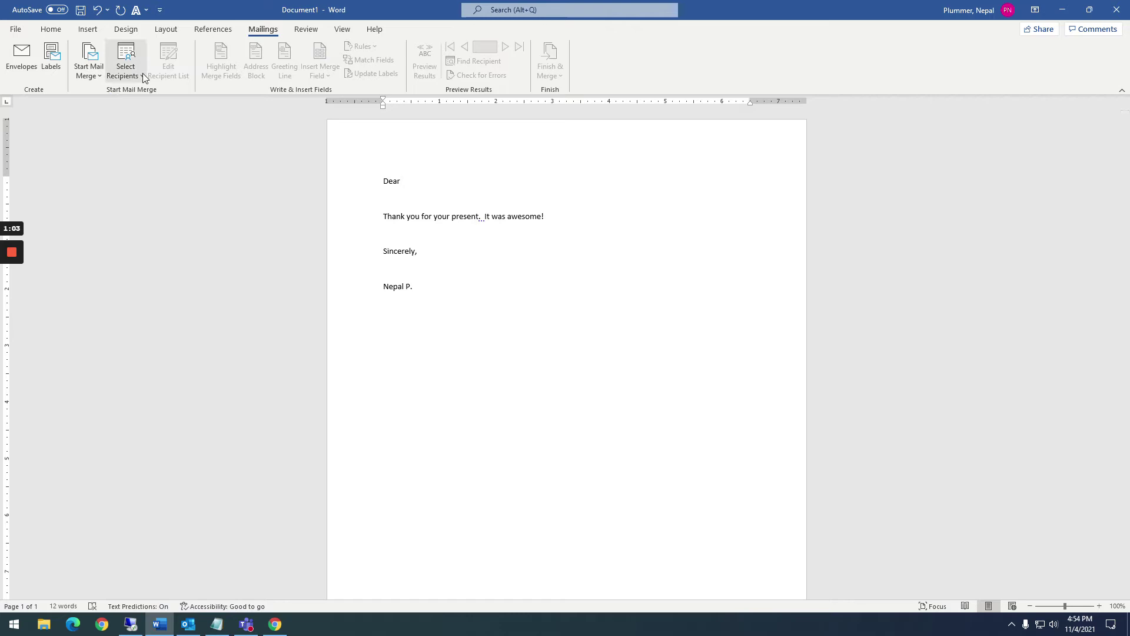
# Begin a newly typed recipient list, widen its dialog, and bring up Customize Columns
pyautogui.click(129, 74)
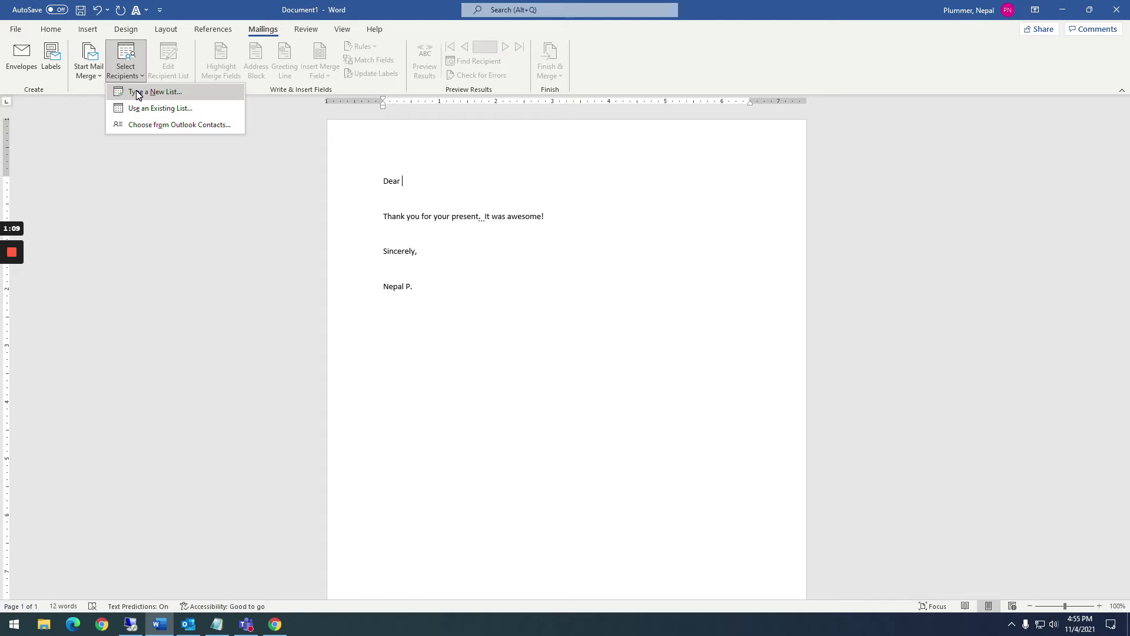
pyautogui.click(138, 92)
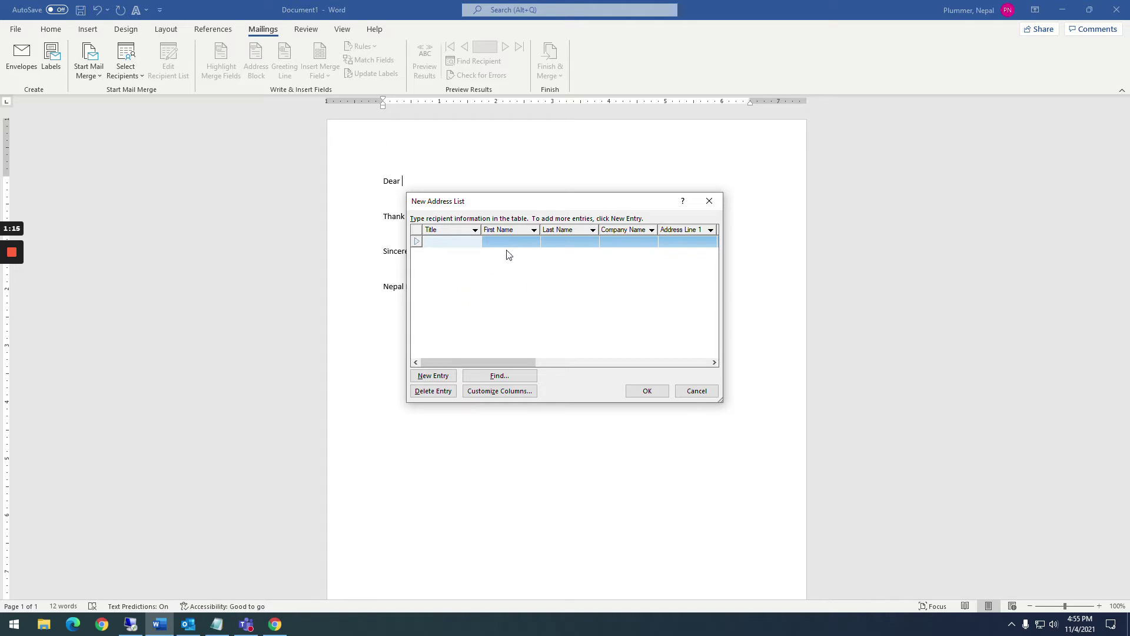
pyautogui.moveTo(722, 401); pyautogui.dragTo(927, 432)
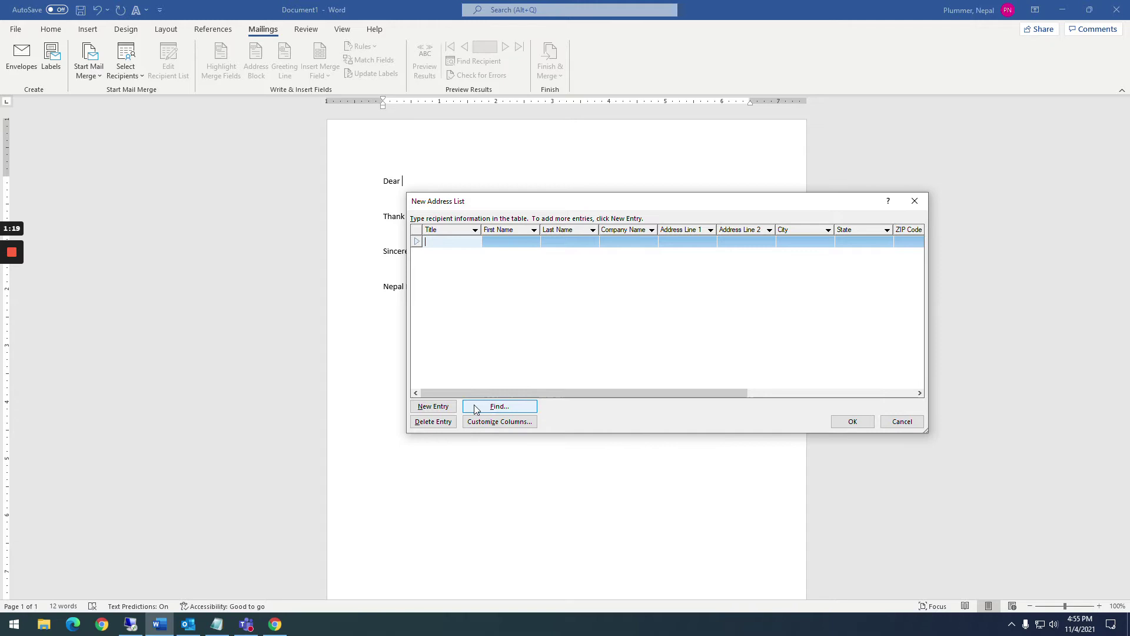
pyautogui.click(514, 423)
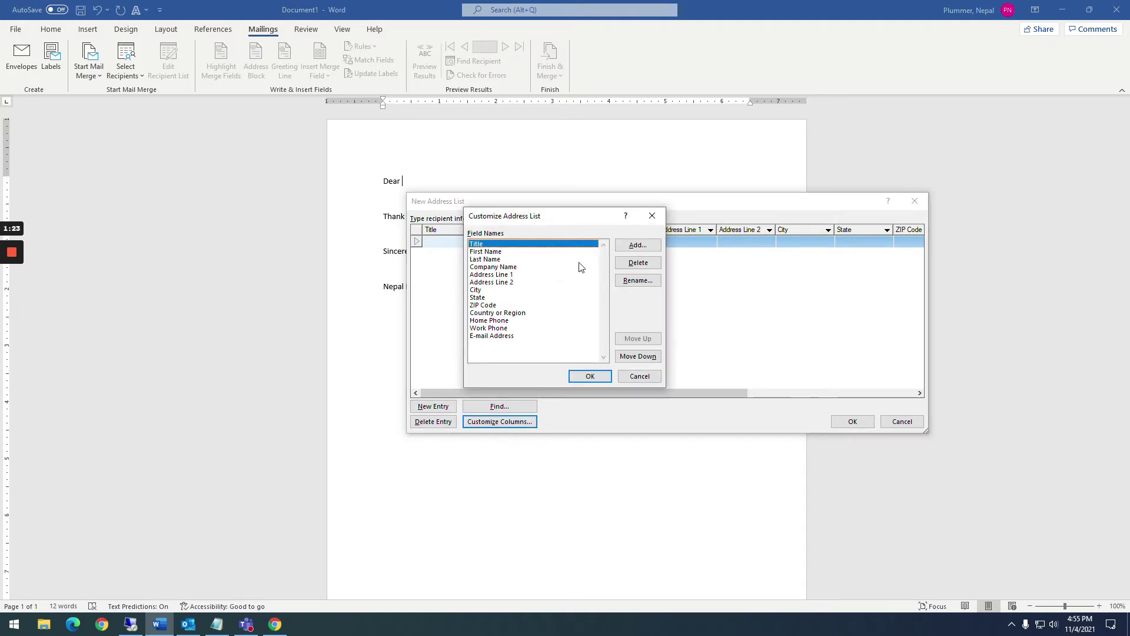
# Delete the Title, Company Name and Country or Region fields from the address list
pyautogui.click(638, 262)
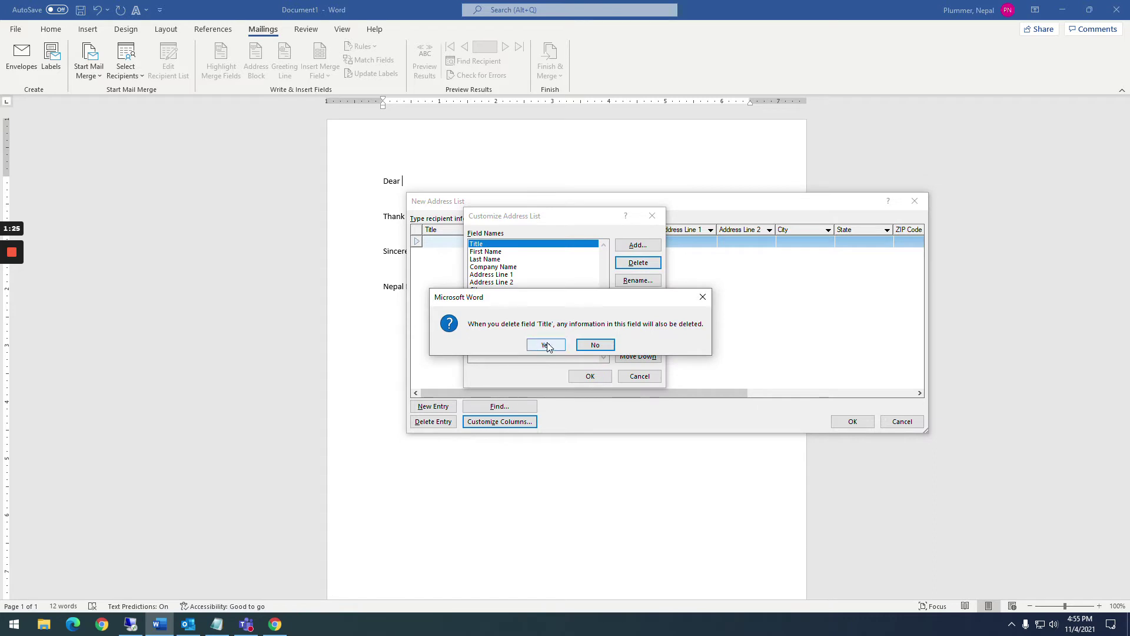
pyautogui.click(545, 346)
pyautogui.click(493, 261)
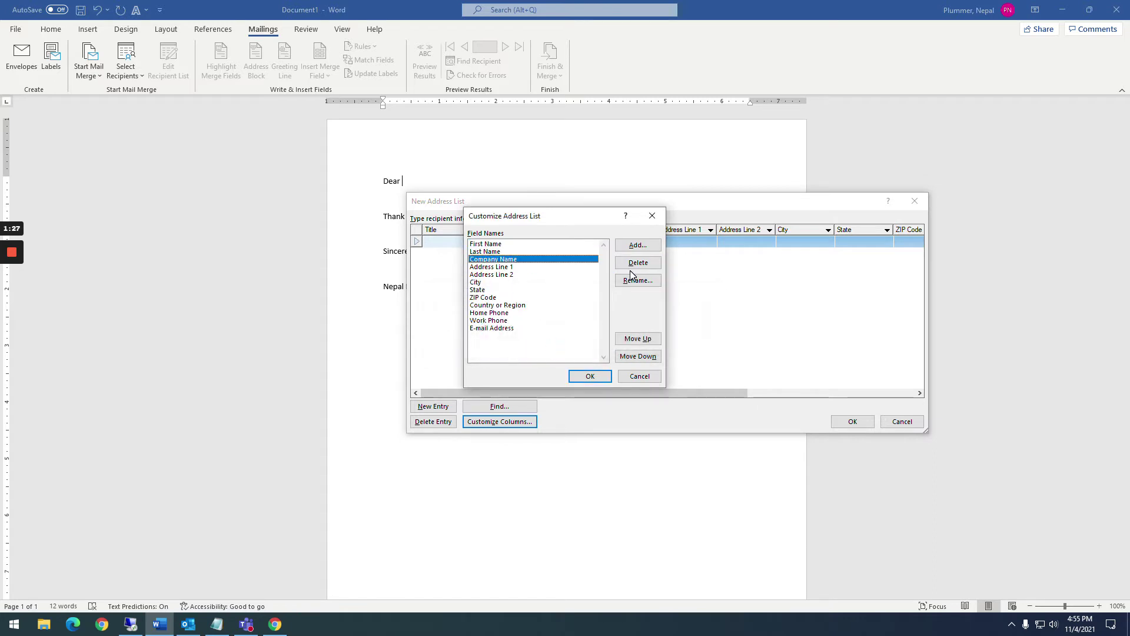
pyautogui.click(638, 262)
pyautogui.click(547, 347)
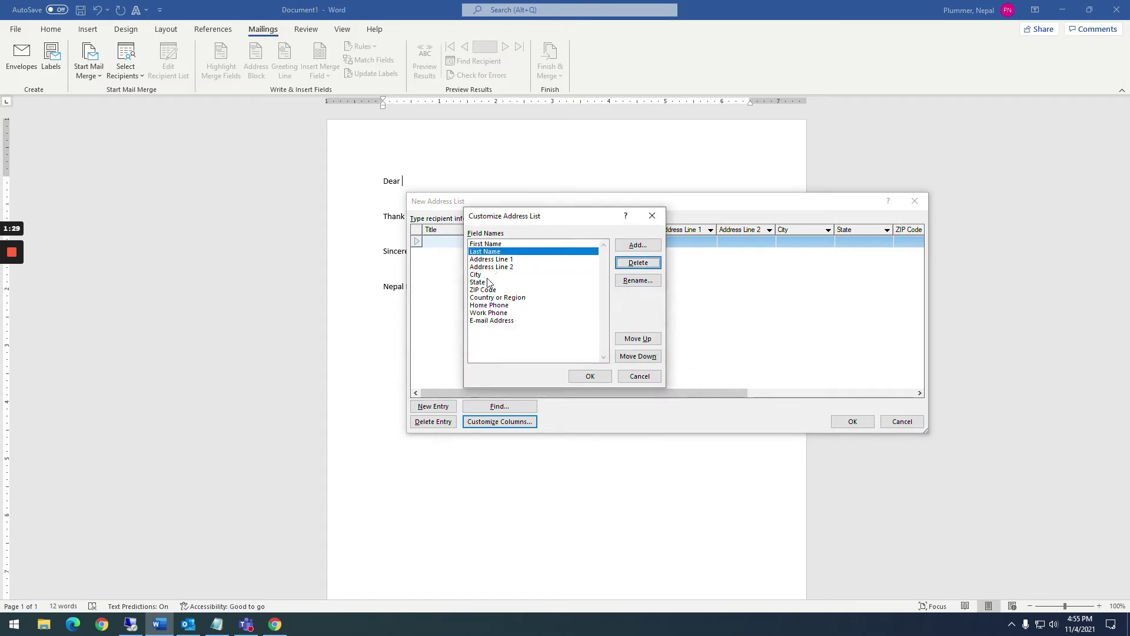
pyautogui.click(493, 298)
pyautogui.click(620, 262)
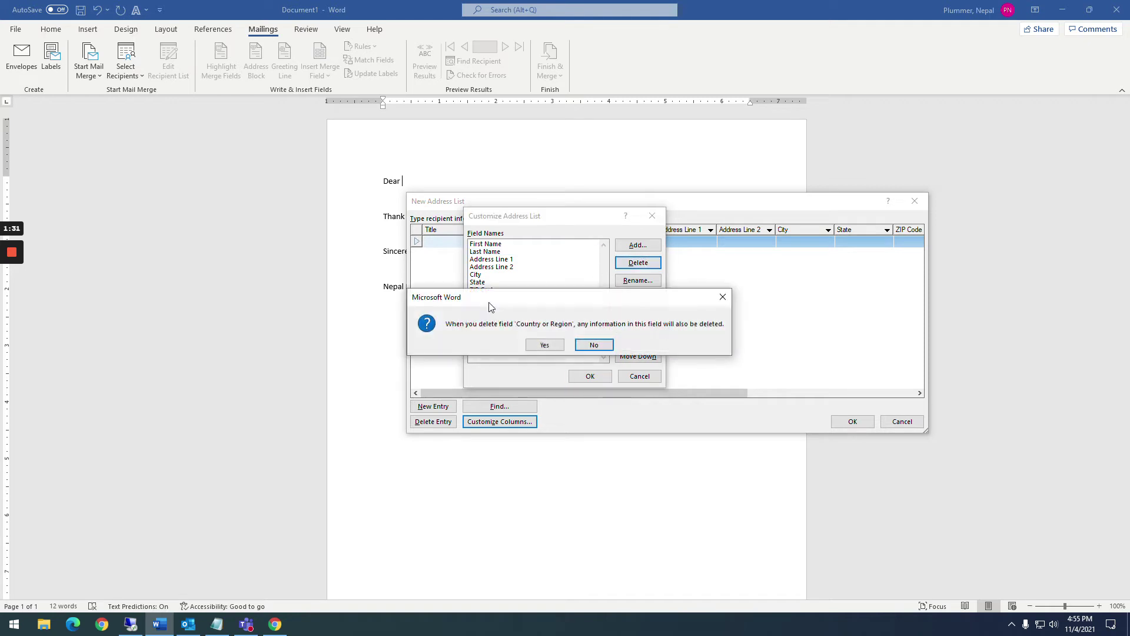
pyautogui.click(546, 346)
# Delete the Home Phone field, mistakenly removing ZIP Code as well
pyautogui.click(490, 298)
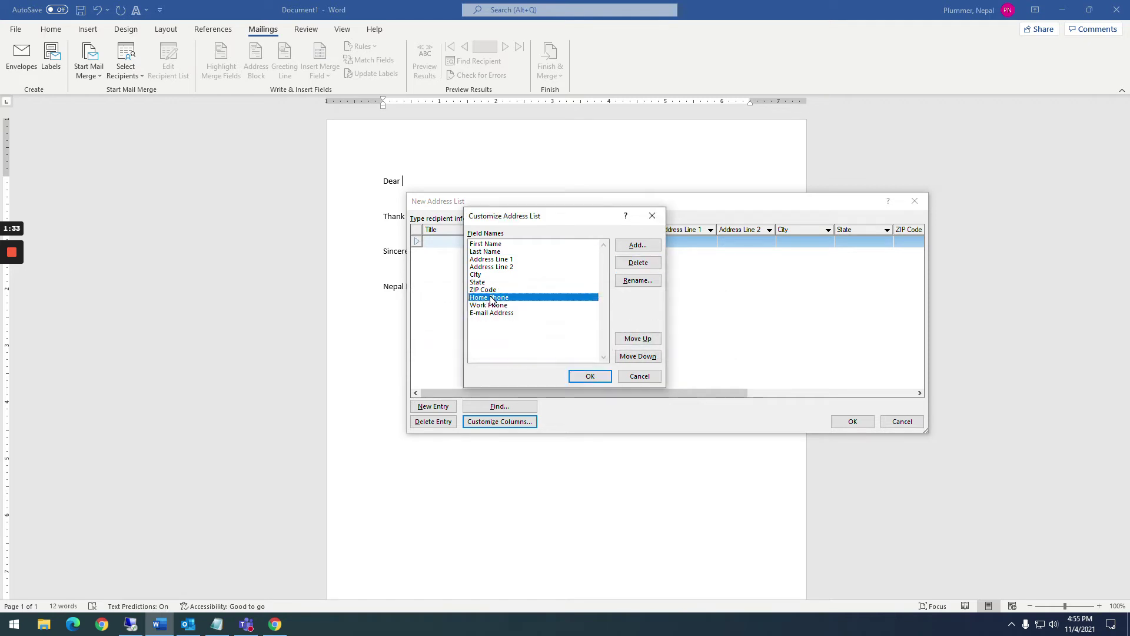
pyautogui.click(492, 312)
pyautogui.click(492, 298)
pyautogui.hotkey('alt', 'd')
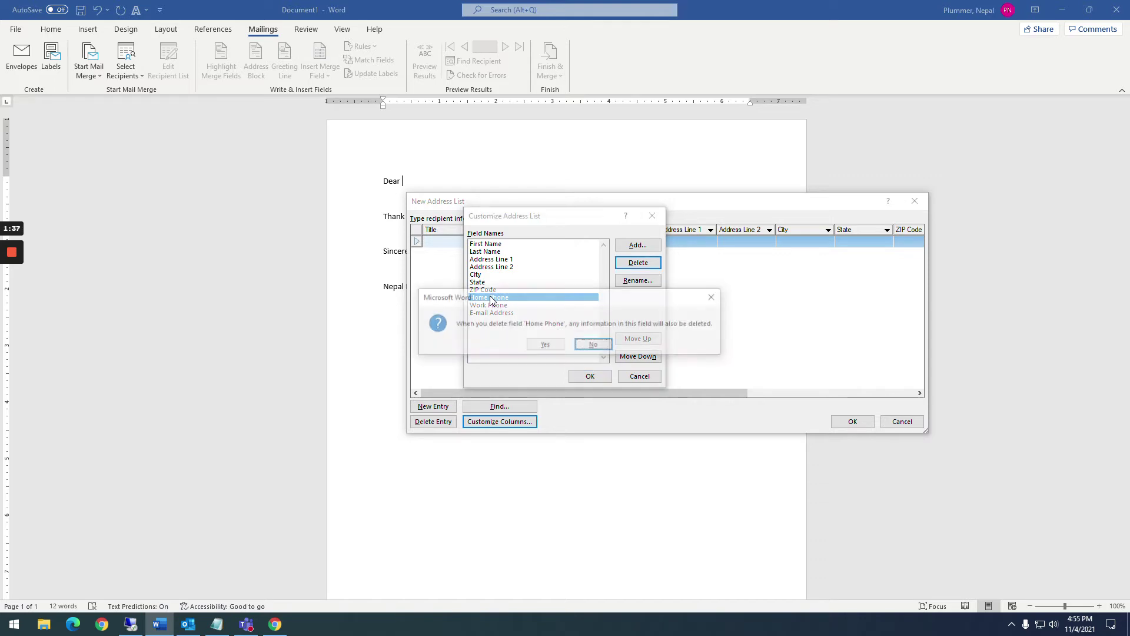
pyautogui.press('Escape')
pyautogui.hotkey('alt', 'd')
pyautogui.press('Return')
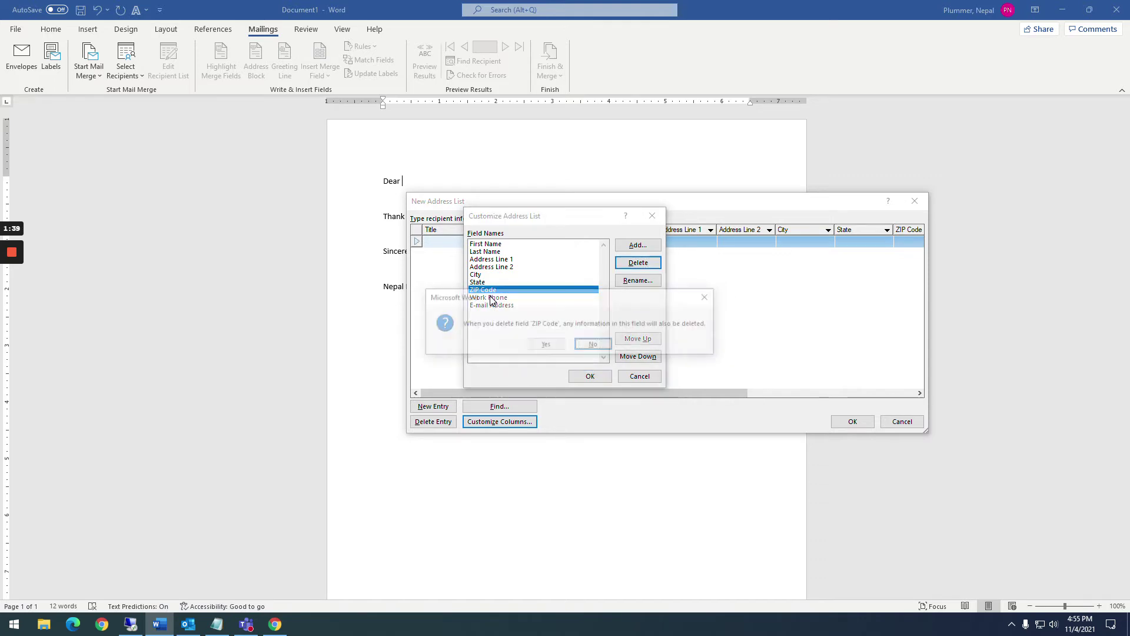
pyautogui.hotkey('alt', 'd')
pyautogui.press('Return')
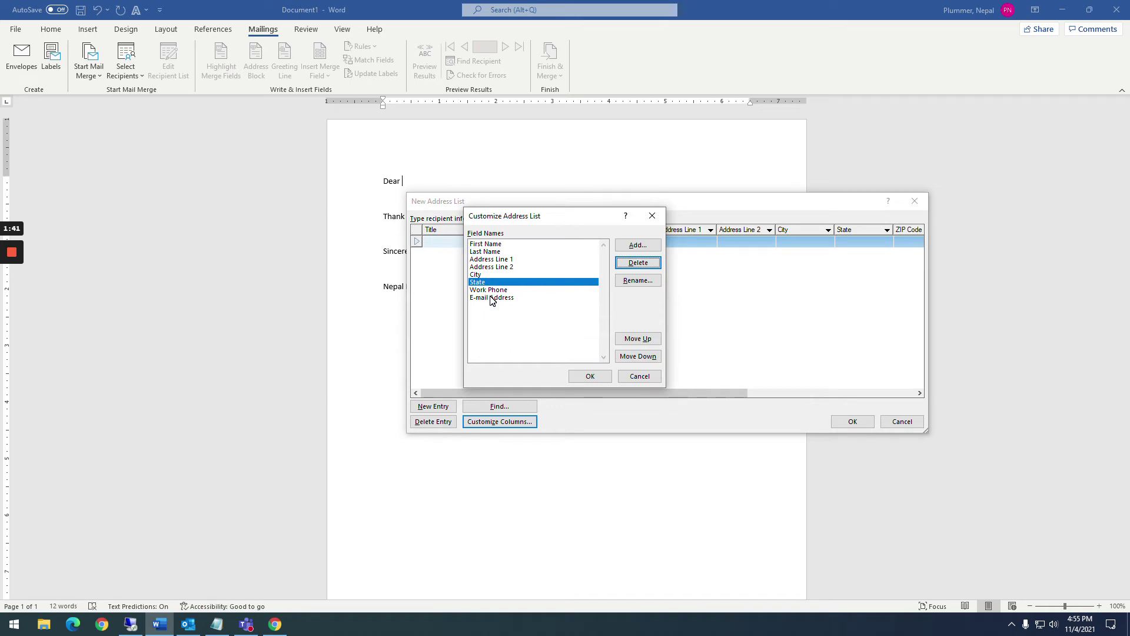
pyautogui.press('Tab')
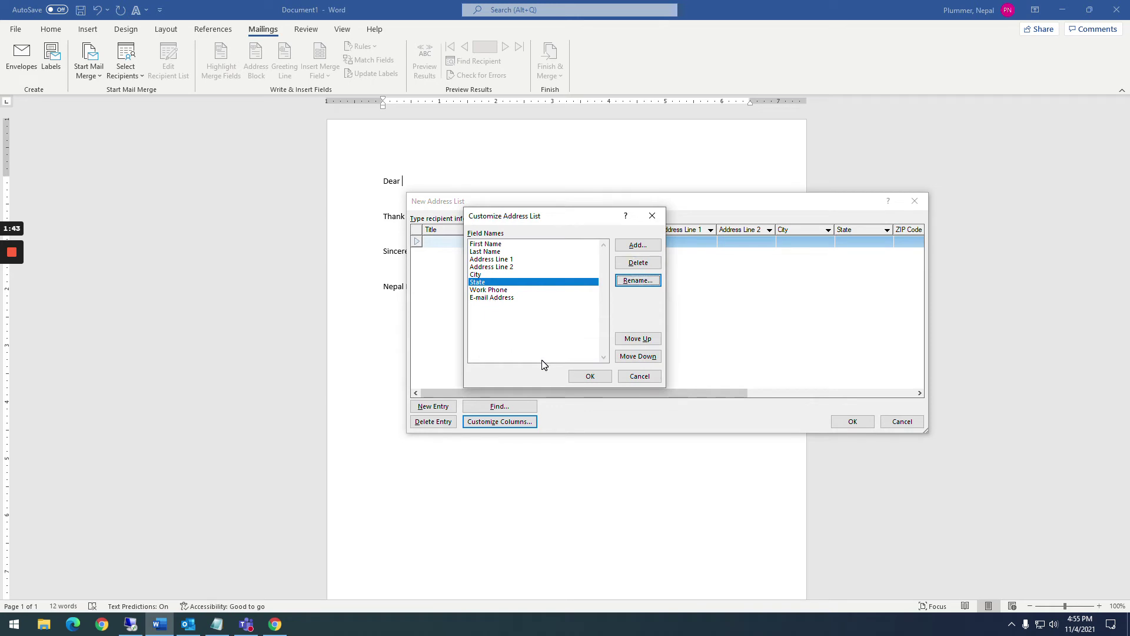
# Discard the field edits, reopen the list, and delete Title, Country or Region and Company Name again
pyautogui.click(636, 377)
pyautogui.click(476, 422)
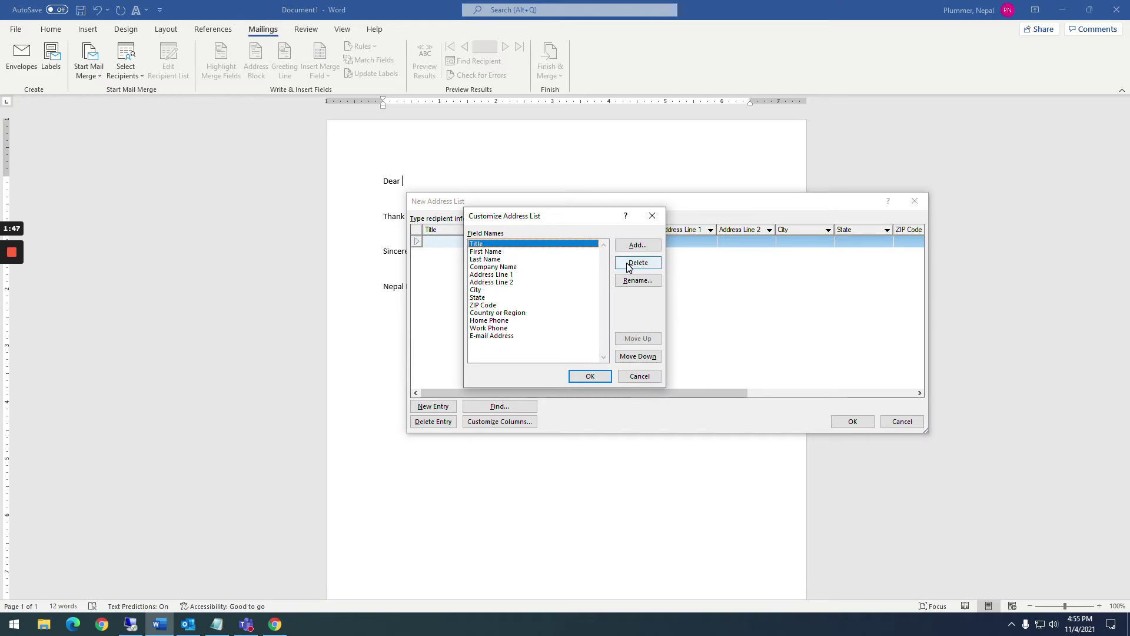
pyautogui.click(637, 263)
pyautogui.click(545, 345)
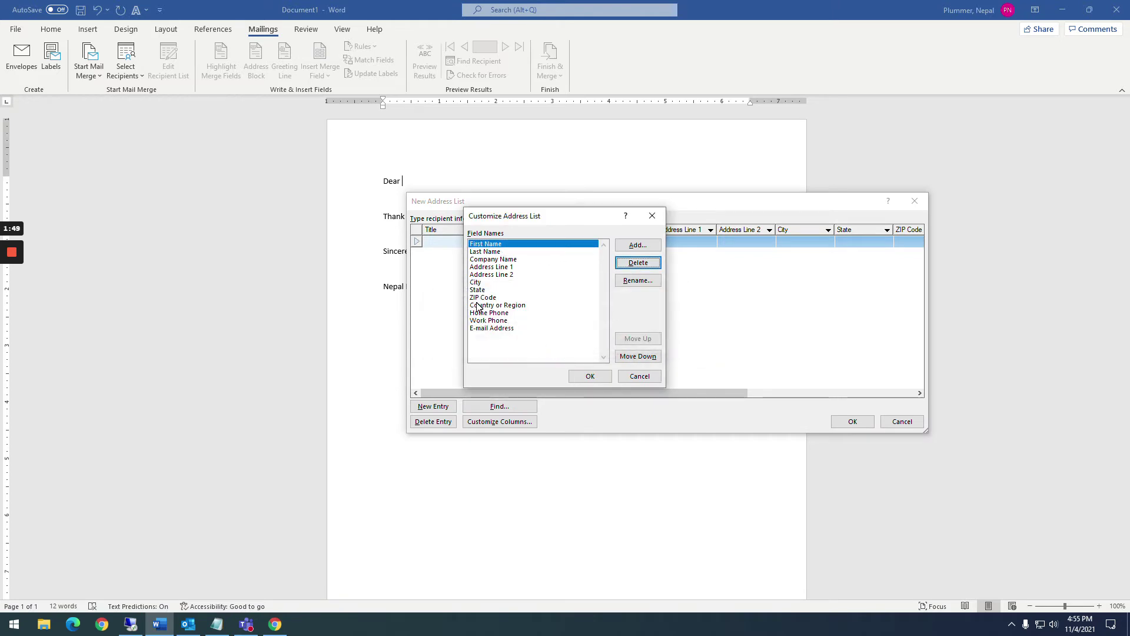
pyautogui.click(480, 305)
pyautogui.click(633, 263)
pyautogui.click(544, 345)
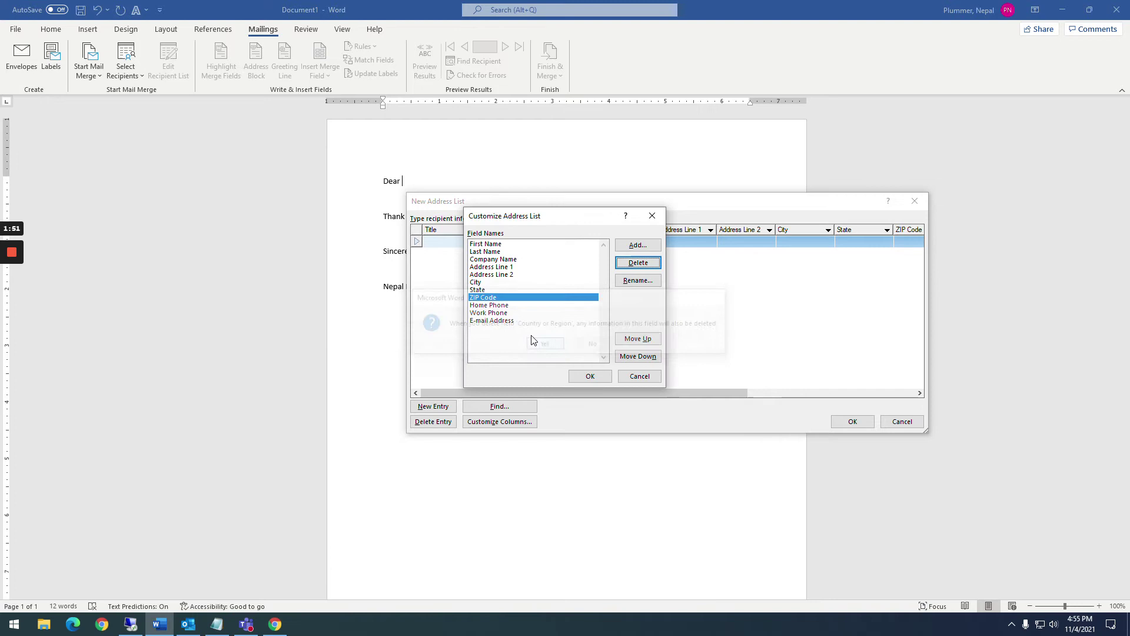
pyautogui.click(494, 259)
pyautogui.click(629, 267)
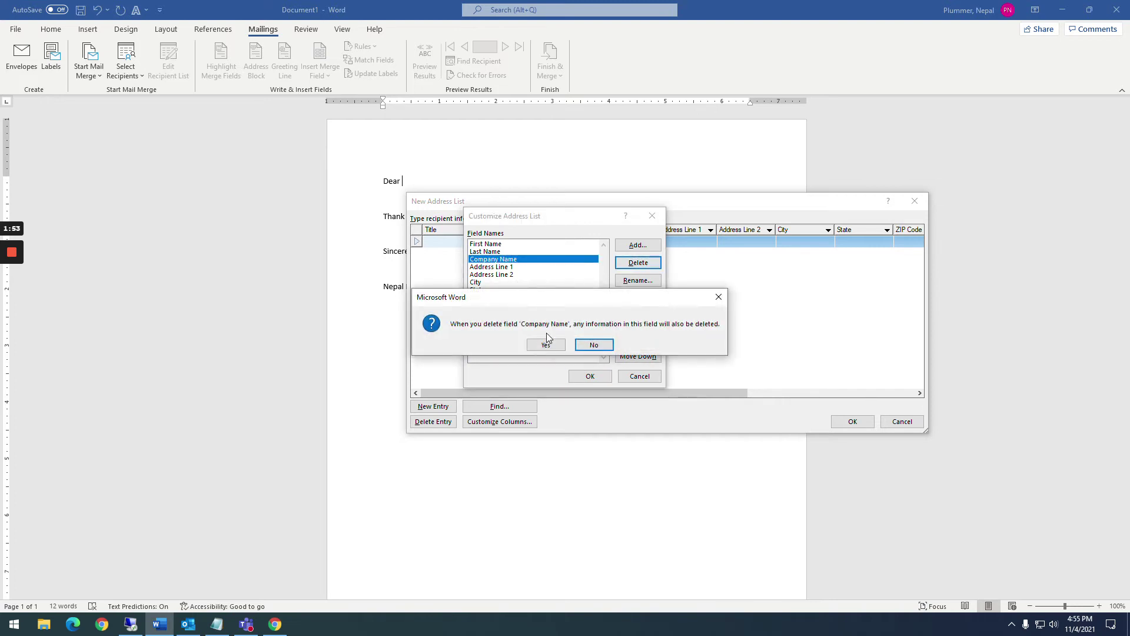
pyautogui.click(544, 343)
# Delete Home Phone, Work Phone and E-mail Address, then accept the columns ending at ZIP Code
pyautogui.click(480, 297)
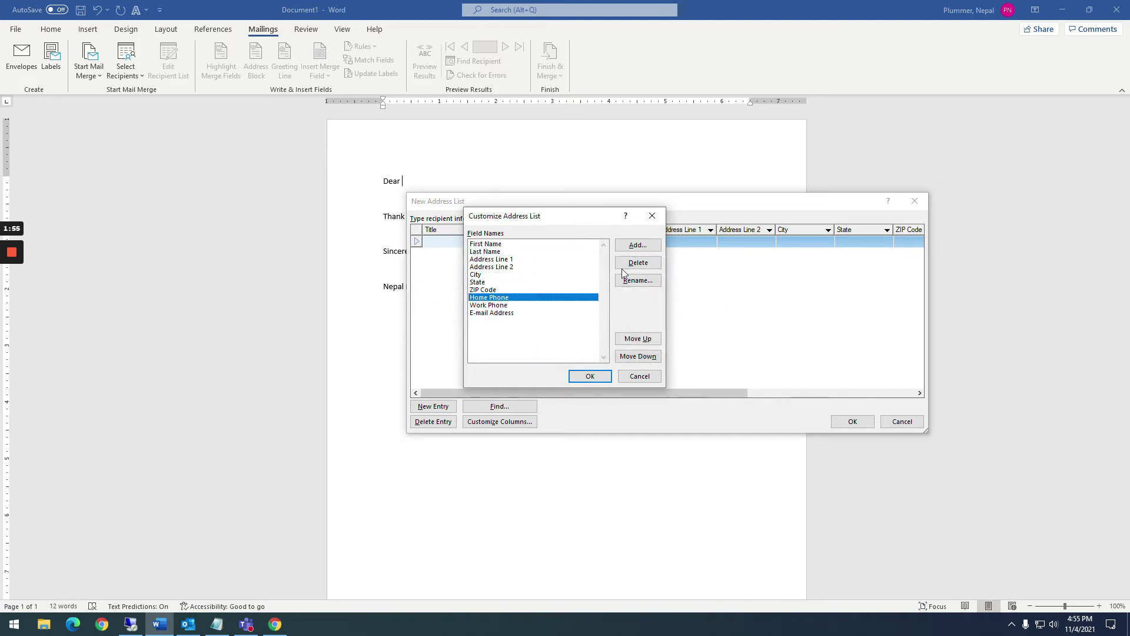
pyautogui.click(630, 265)
pyautogui.click(546, 345)
pyautogui.click(486, 297)
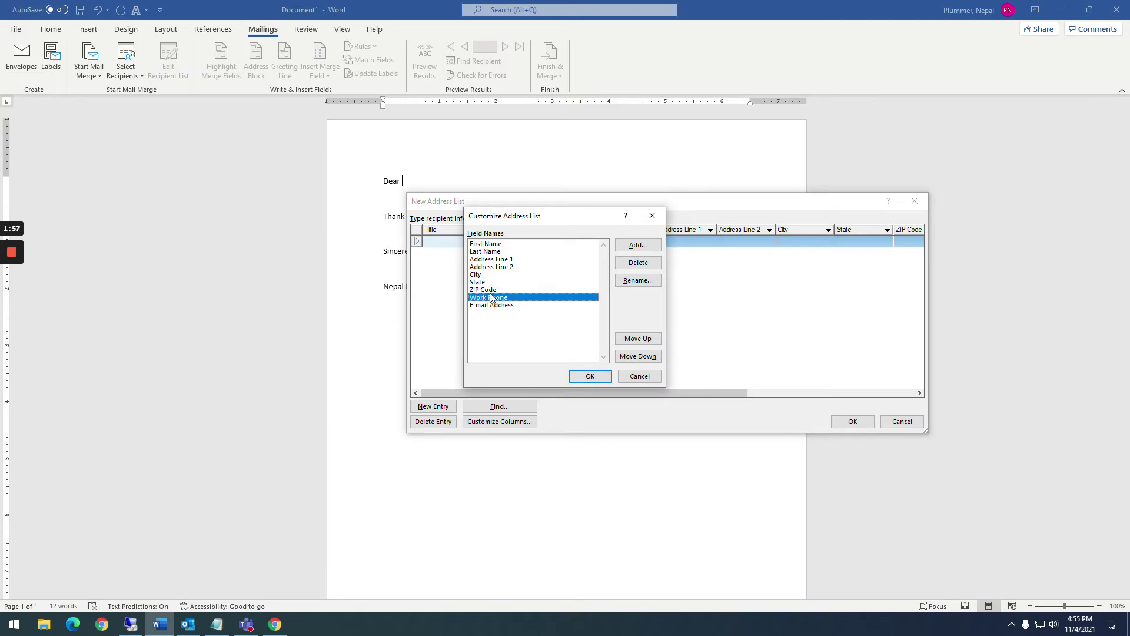
pyautogui.click(625, 266)
pyautogui.click(538, 346)
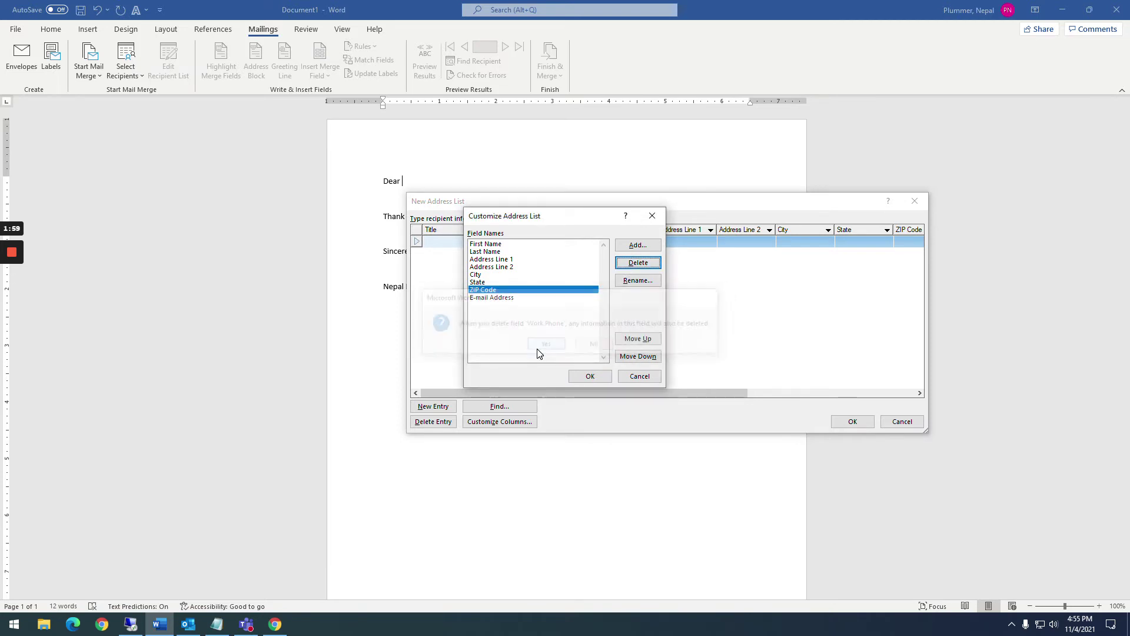
pyautogui.click(492, 297)
pyautogui.click(637, 263)
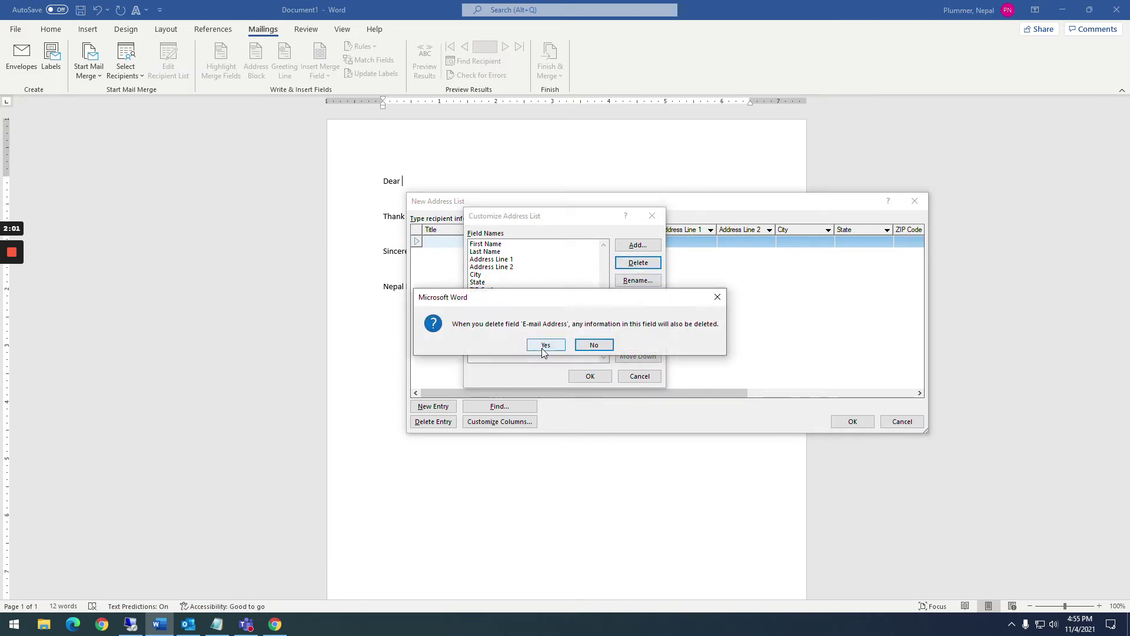
pyautogui.click(545, 345)
pyautogui.click(590, 376)
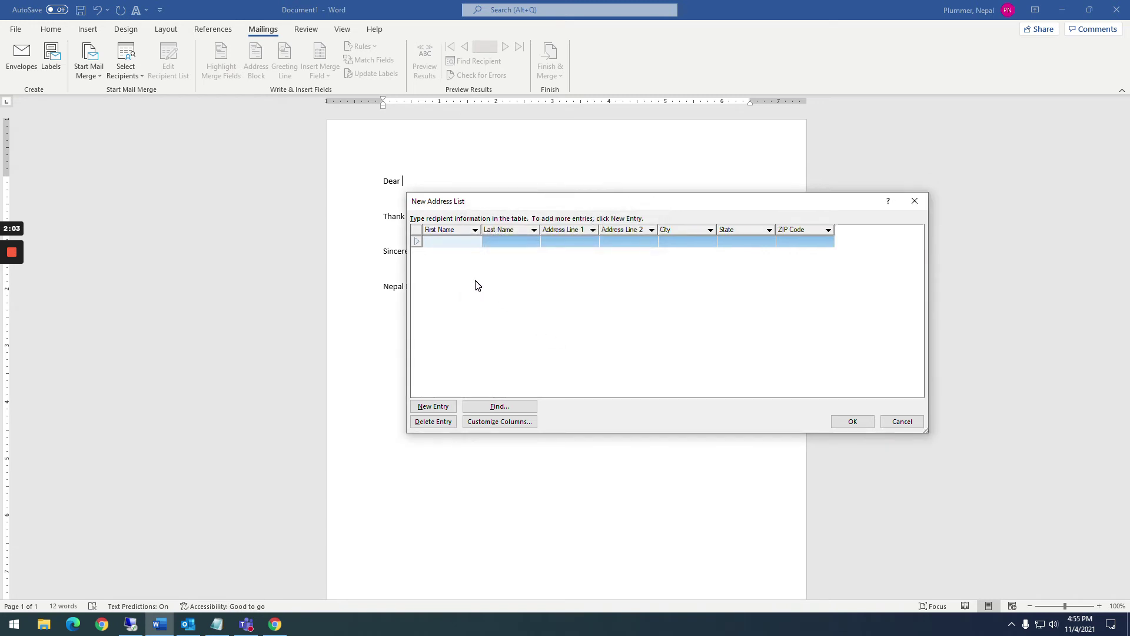
# Enter the first recipient's first and last name, with corrected capitalisation
pyautogui.press('Tab')
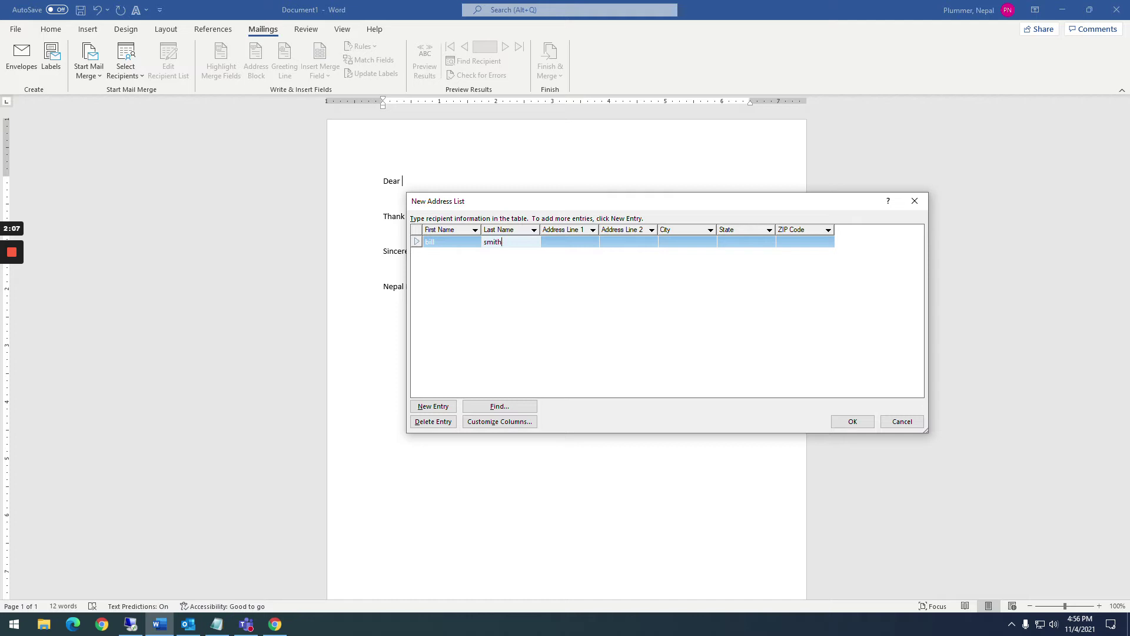
pyautogui.hotkey('shift', 'Tab')
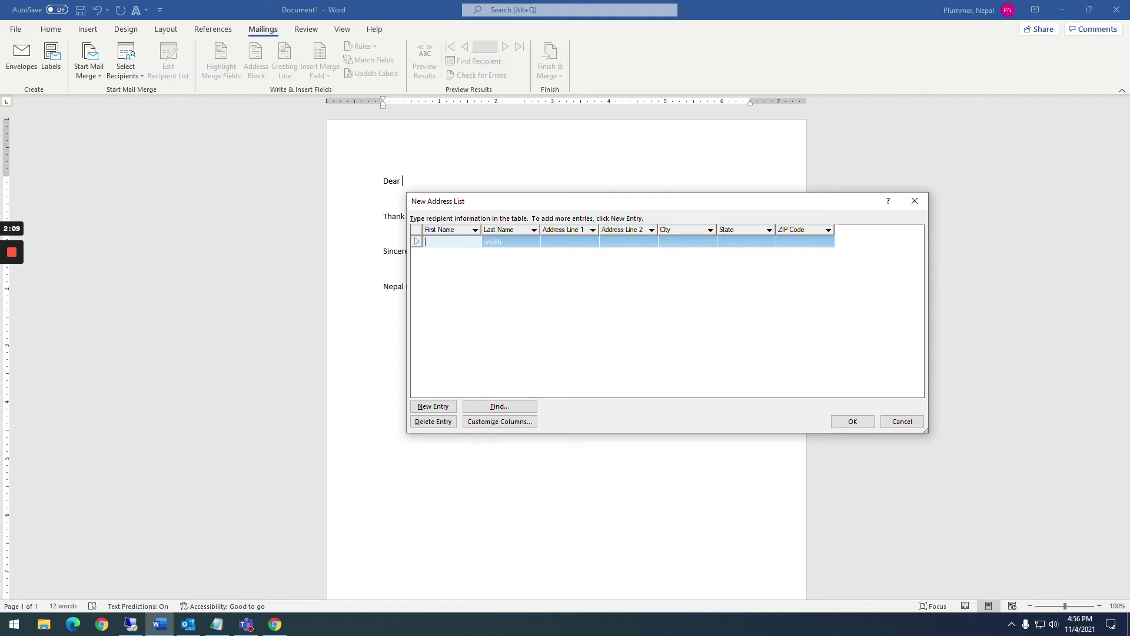
pyautogui.press('Tab')
pyautogui.press('BackSpace')
pyautogui.press('BackSpace')
pyautogui.press('BackSpace')
pyautogui.press('BackSpace')
pyautogui.press('BackSpace')
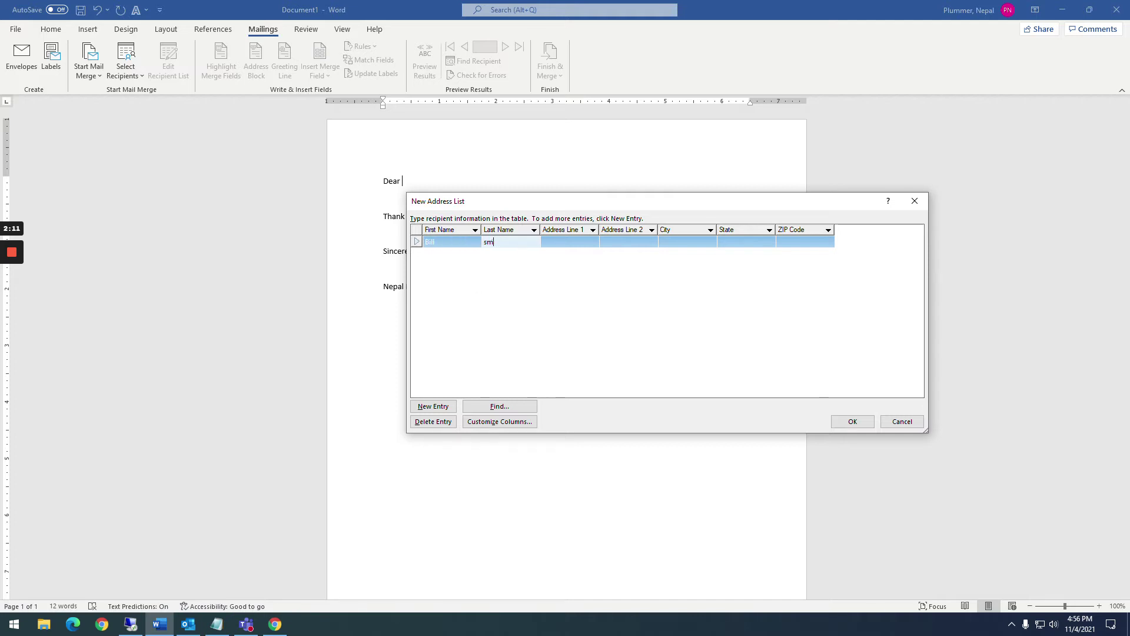
pyautogui.press('Tab')
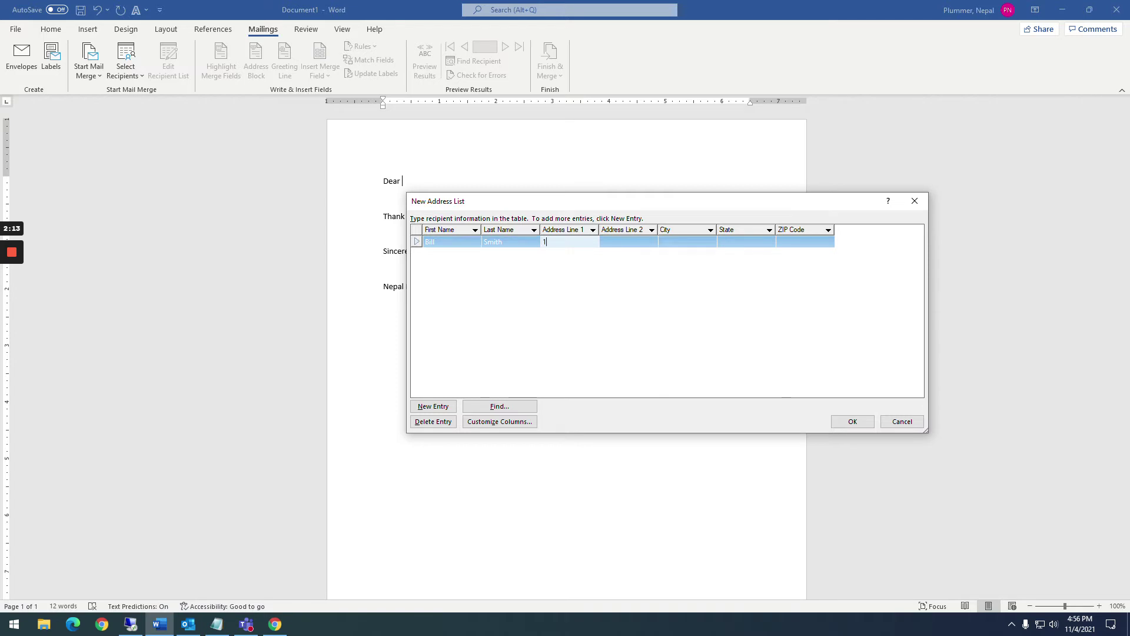
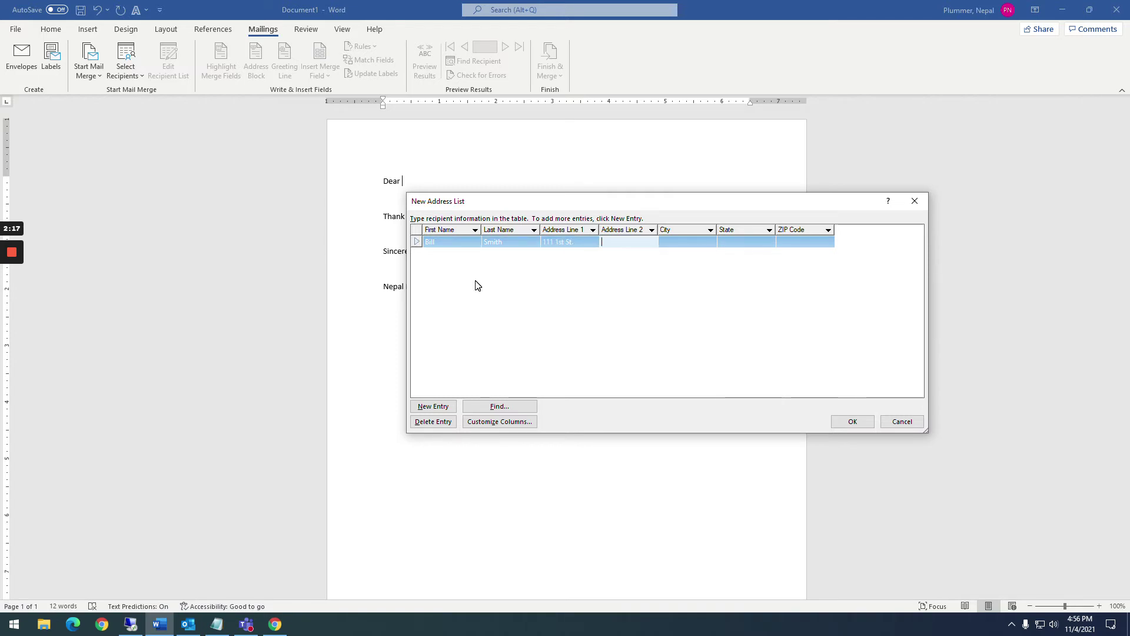
# Fill in the first recipient's street address, city, state and ZIP code
pyautogui.press('Tab')
pyautogui.press('Tab')
pyautogui.write('Los ')
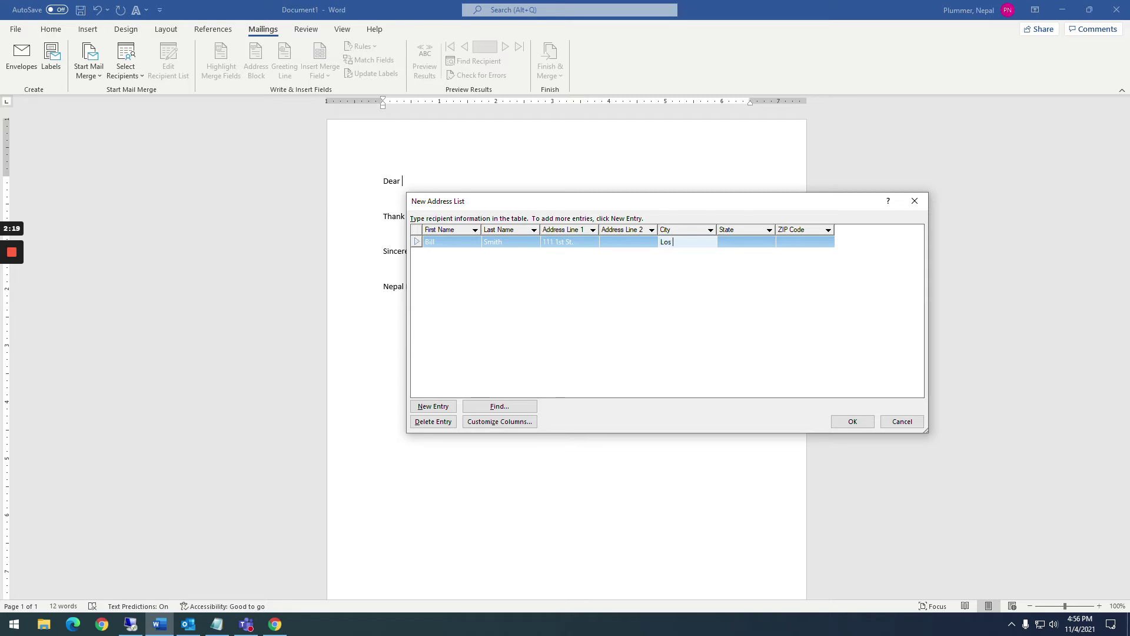
pyautogui.write('Anglees')
pyautogui.press('Tab')
pyautogui.write('CA')
pyautogui.press('Tab')
pyautogui.write('90014')
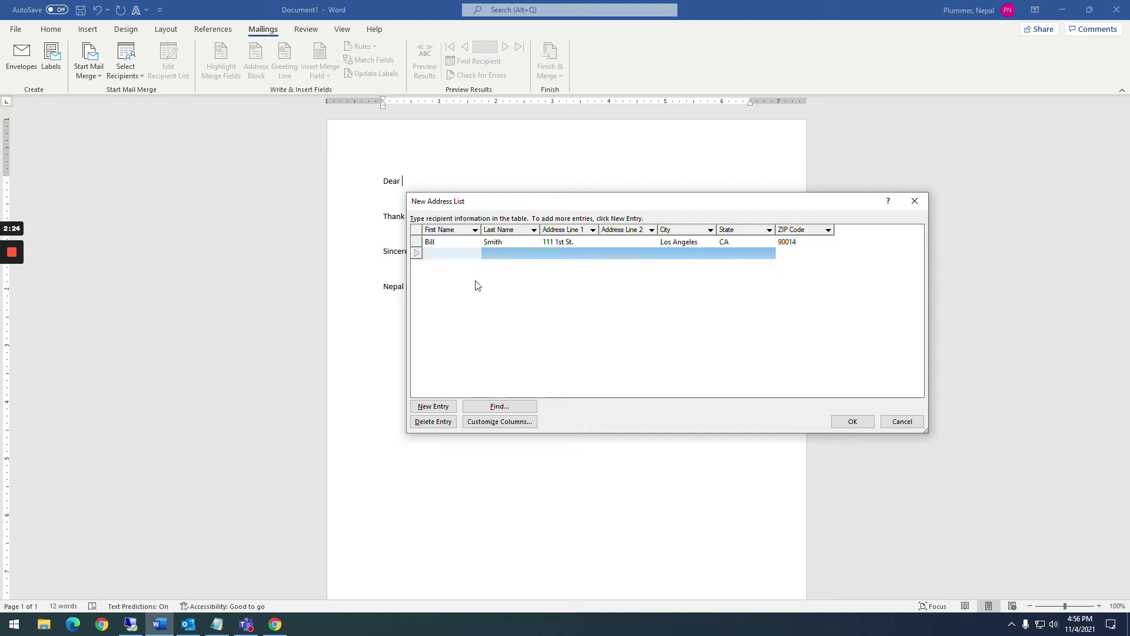
pyautogui.press('Tab')
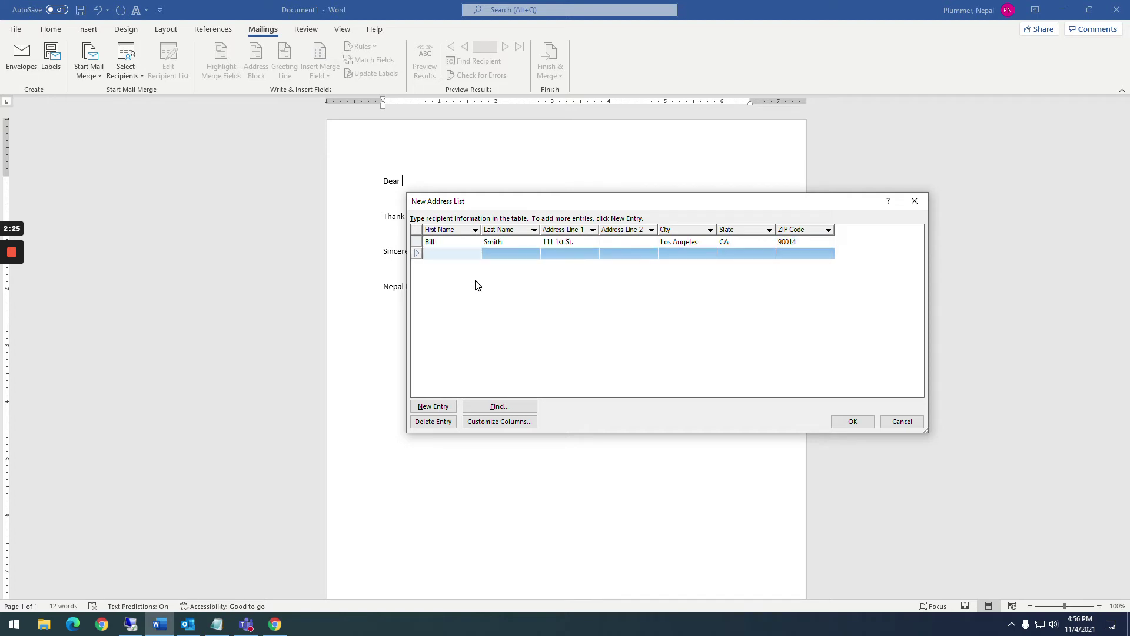
# Enter the second recipient's name, street address, city and state
pyautogui.press('Tab')
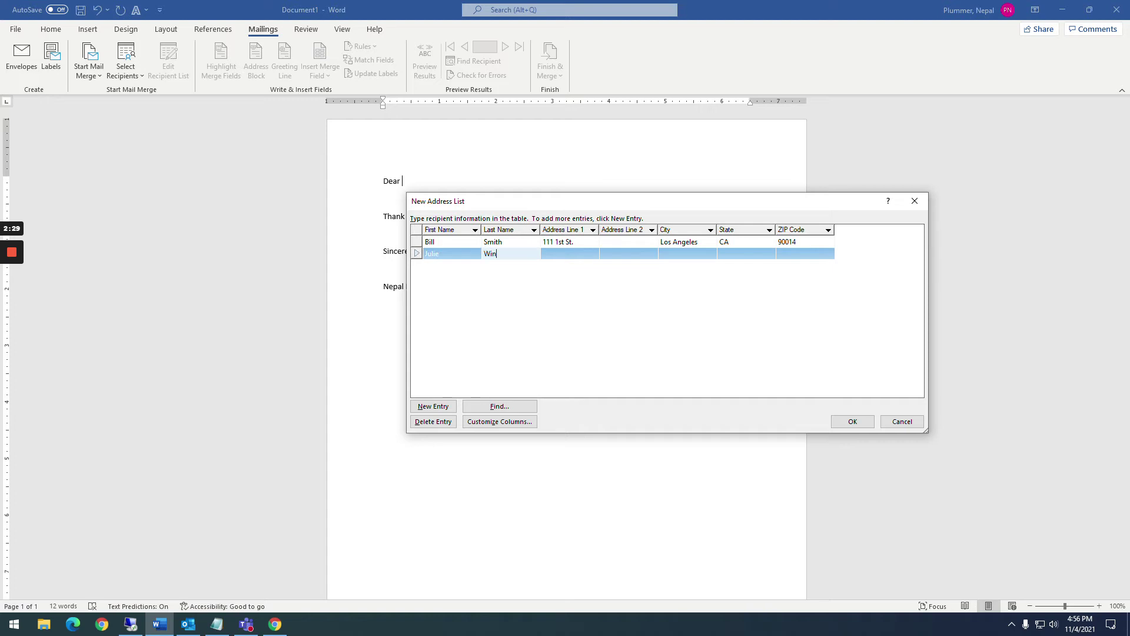
pyautogui.press('Tab')
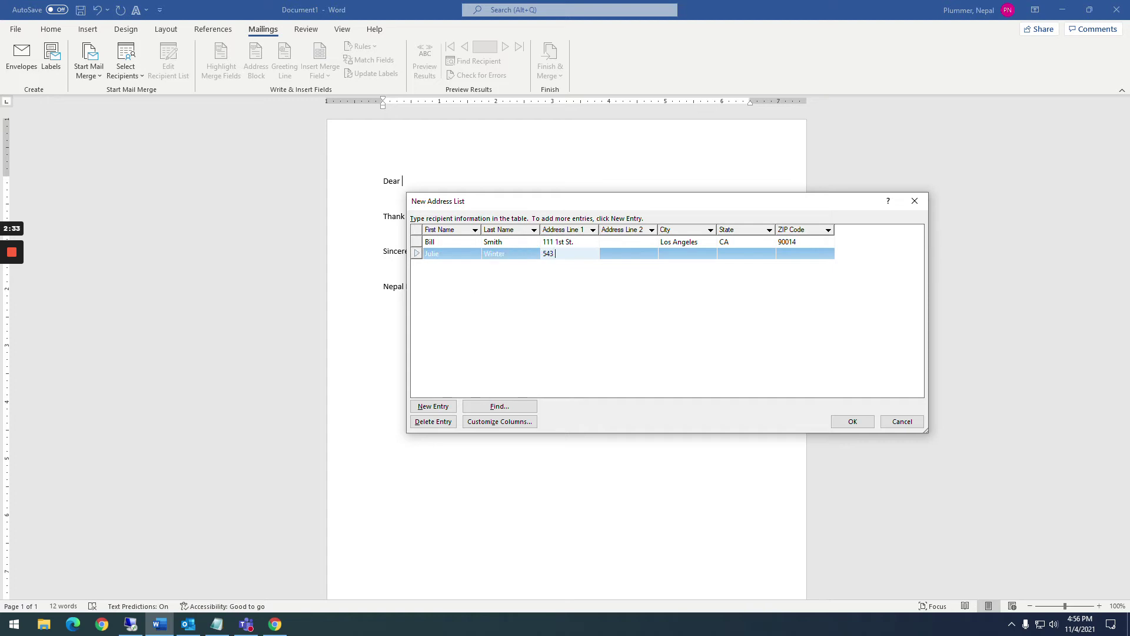
pyautogui.press('Tab')
pyautogui.press('Tab')
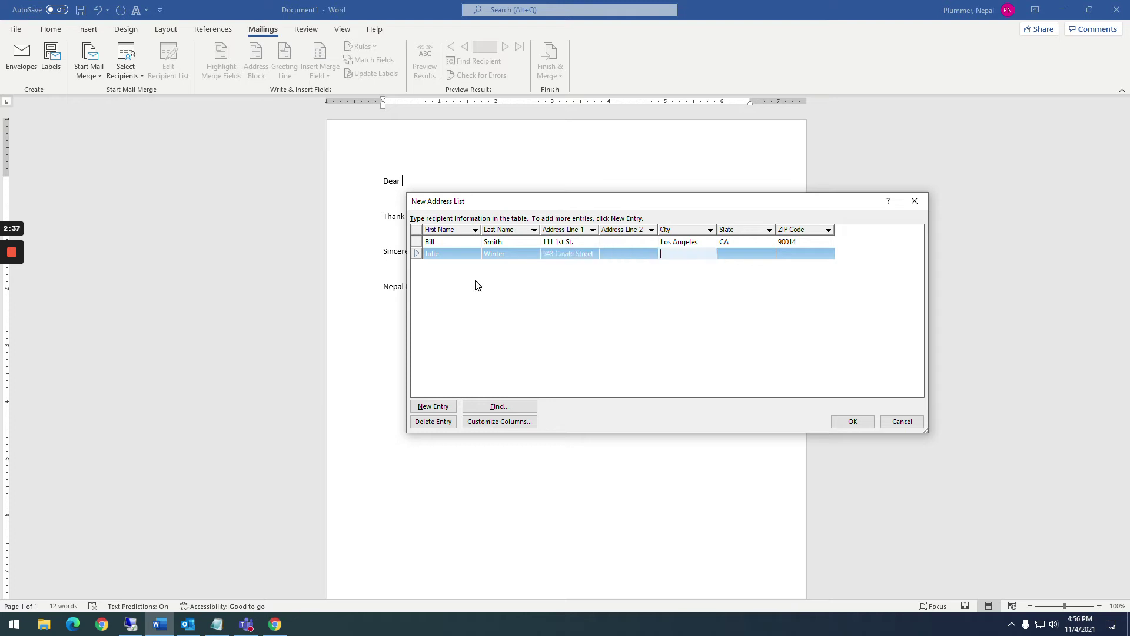
pyautogui.write('Rexburg')
pyautogui.press('Tab')
pyautogui.write('ID')
pyautogui.press('Tab')
# Add the second recipient's ZIP code and finish the address list
pyautogui.write('83440')
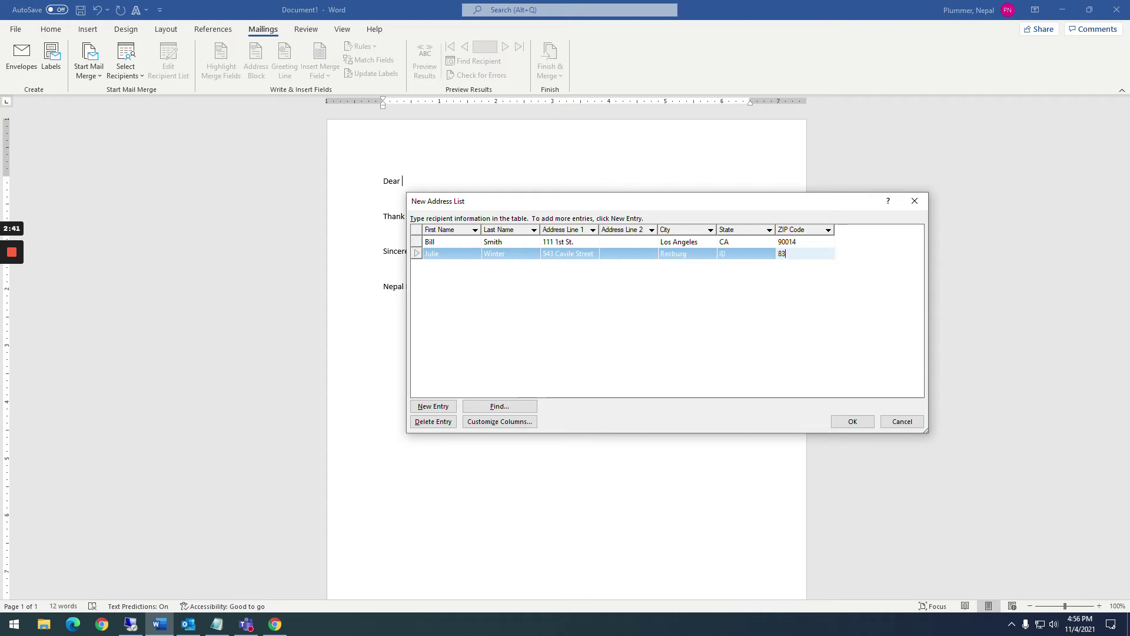
pyautogui.press('Tab')
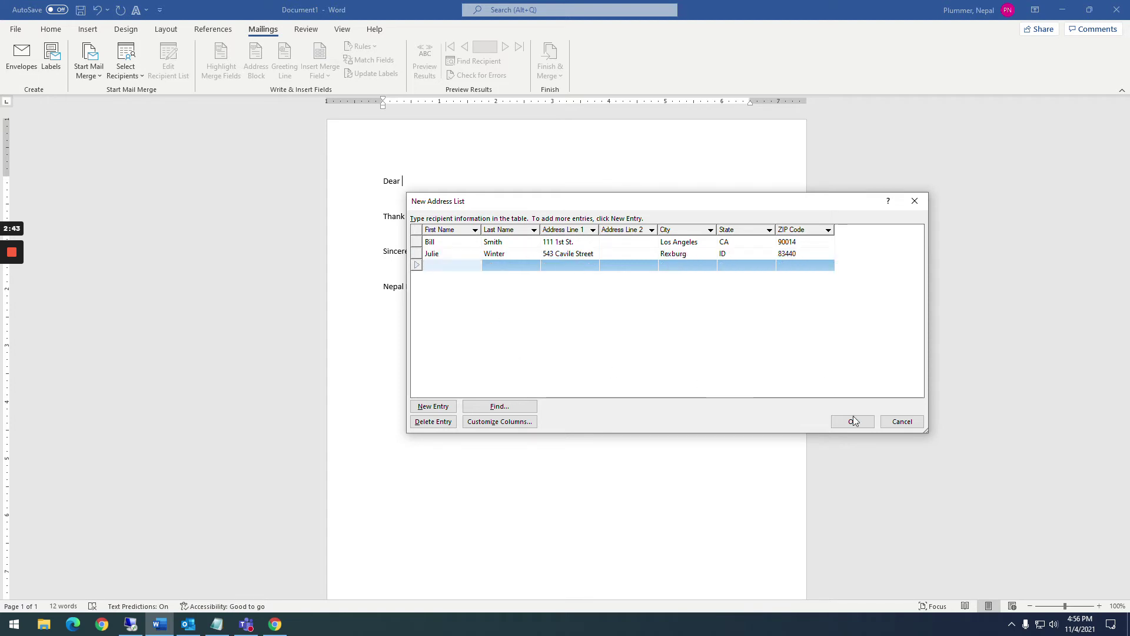
pyautogui.click(852, 421)
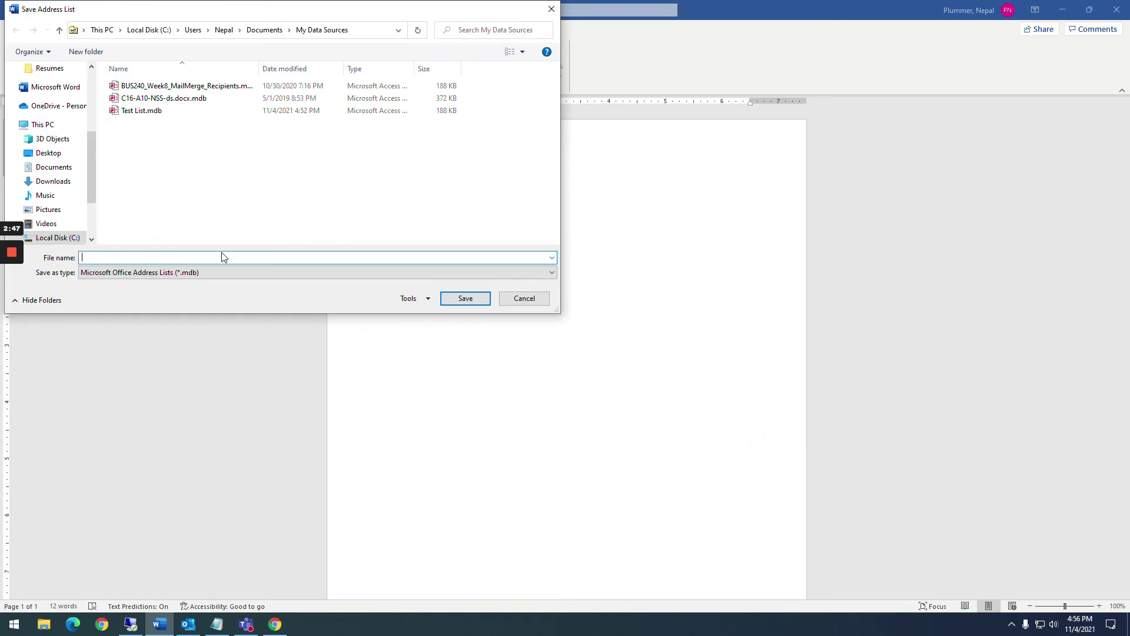
# Save the recipient list under the name 'Test List' as an address list file
pyautogui.click(195, 274)
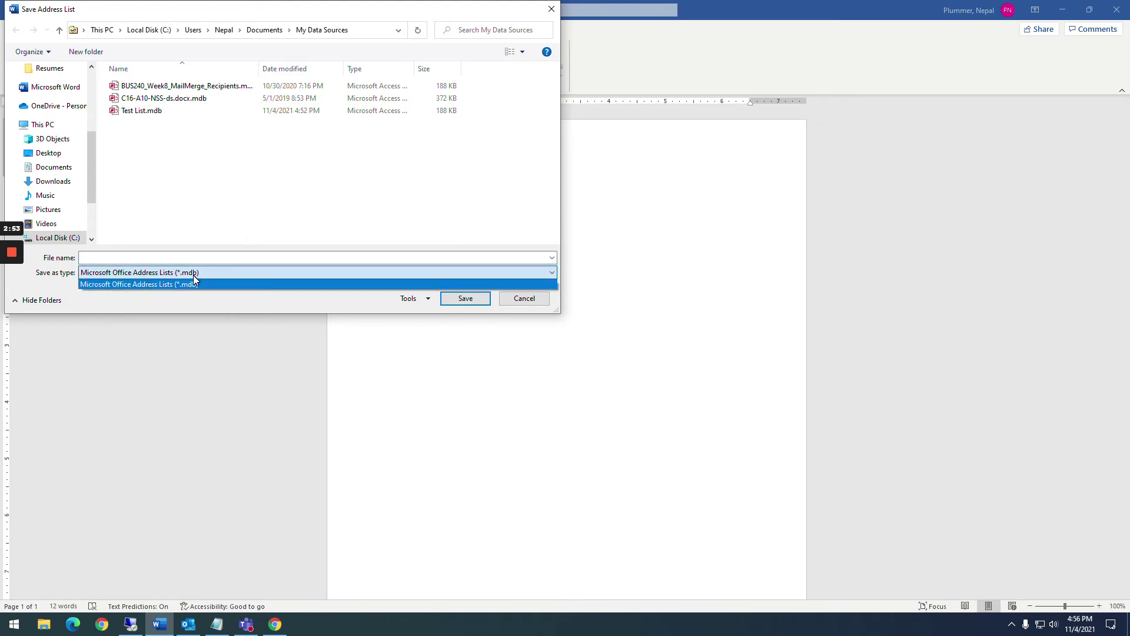
pyautogui.click(139, 259)
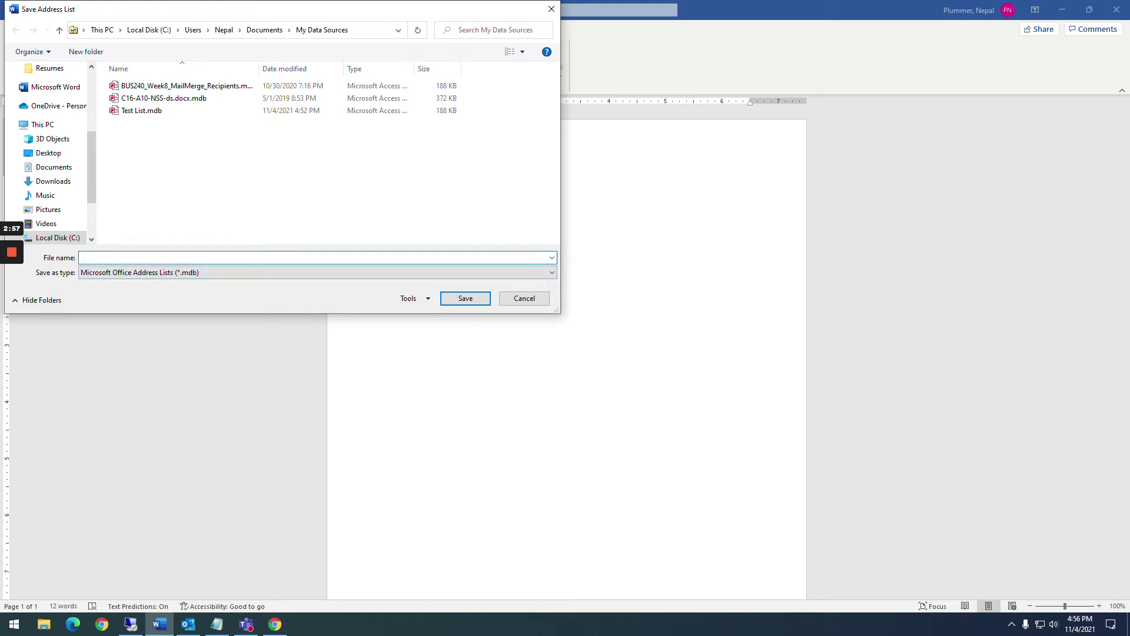
pyautogui.write('Test List 2')
pyautogui.press('Return')
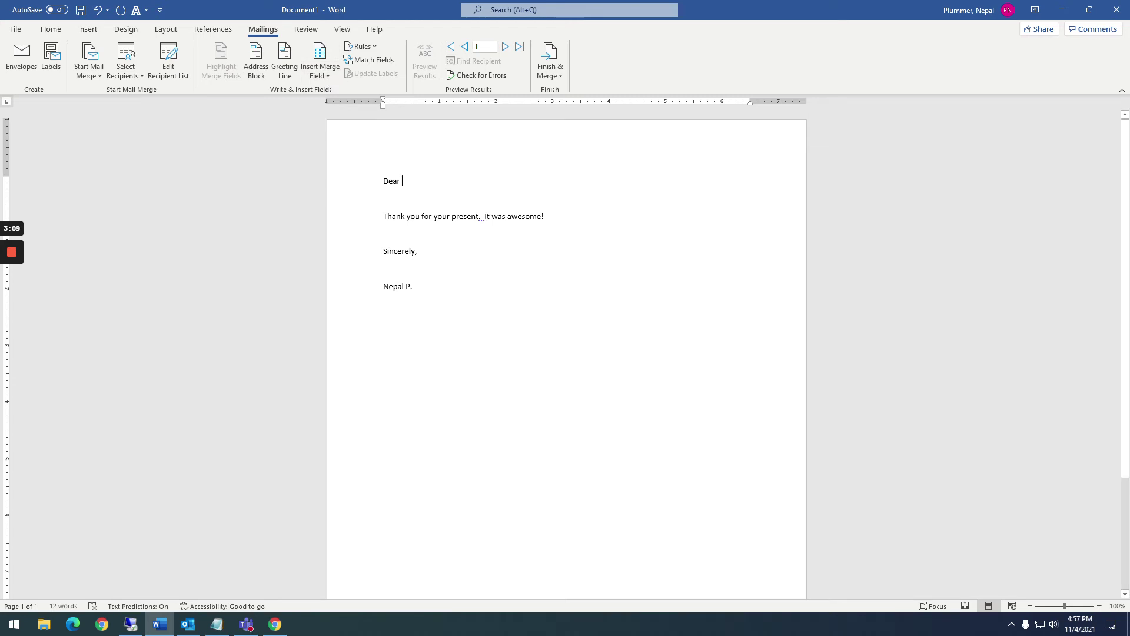
# Insert «First_Name» after Dear with a comma, and «Address_Line_1» on the next line
pyautogui.click(318, 76)
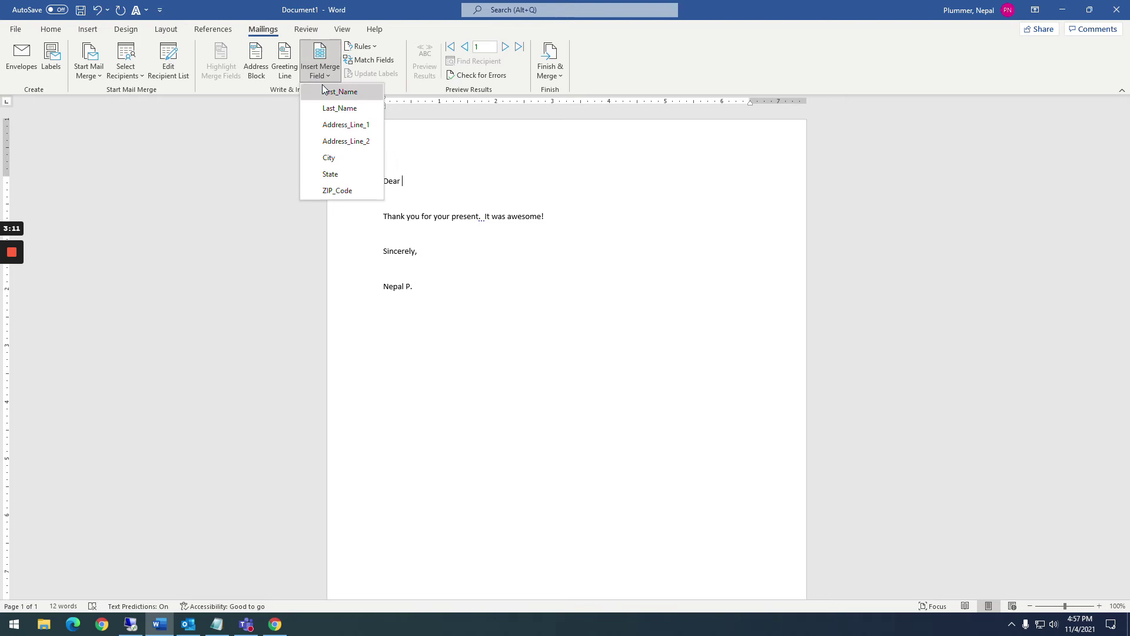
pyautogui.click(325, 91)
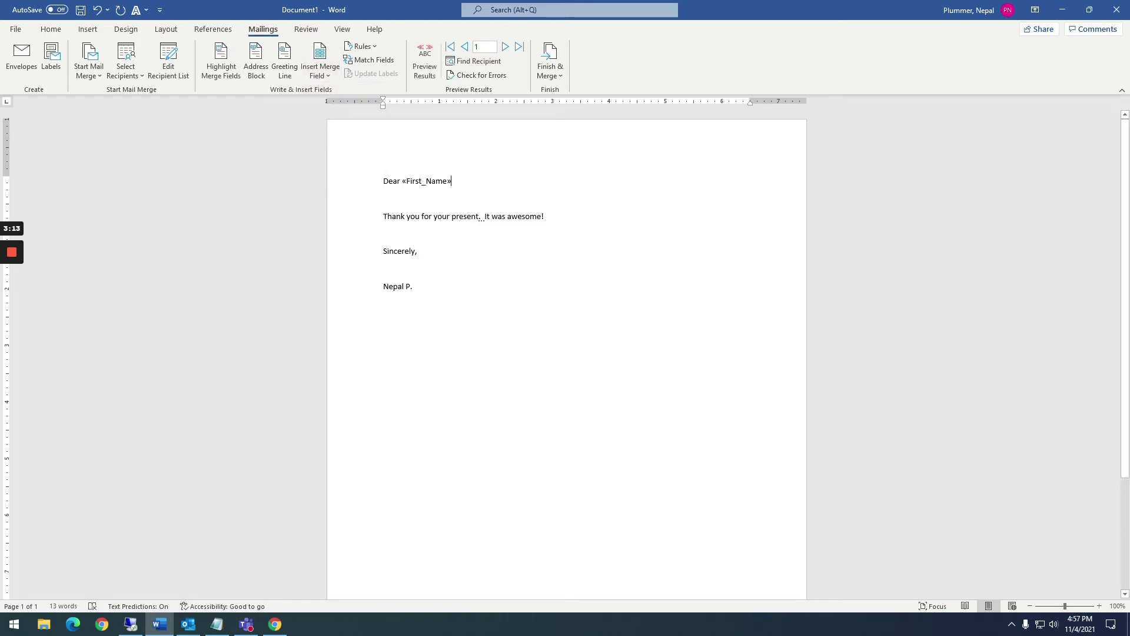
pyautogui.write(',')
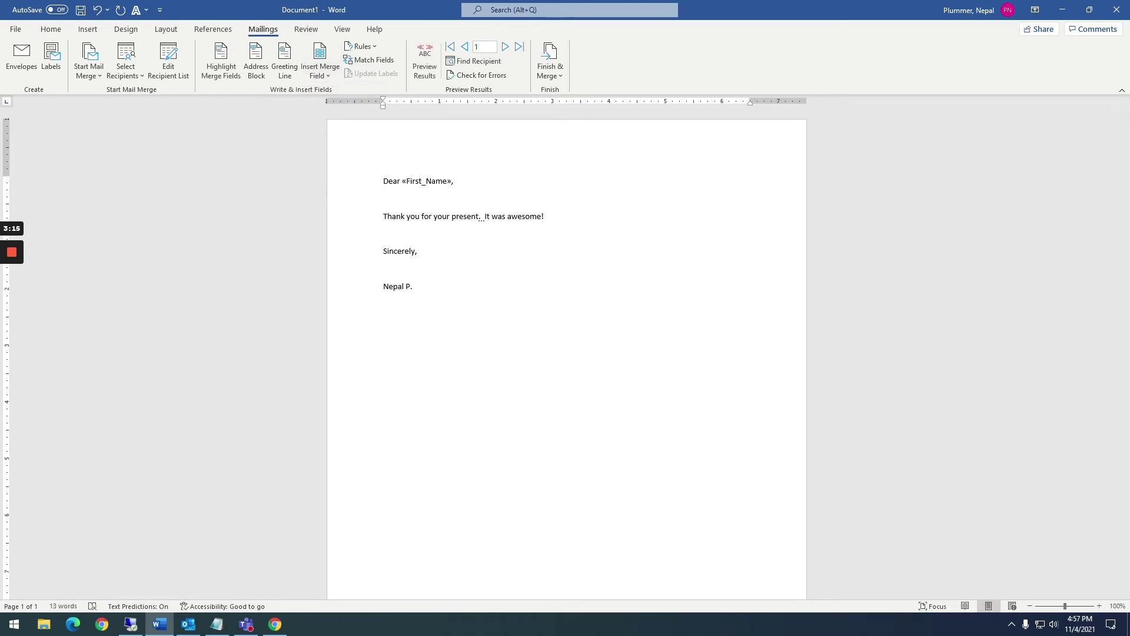
pyautogui.press('Return')
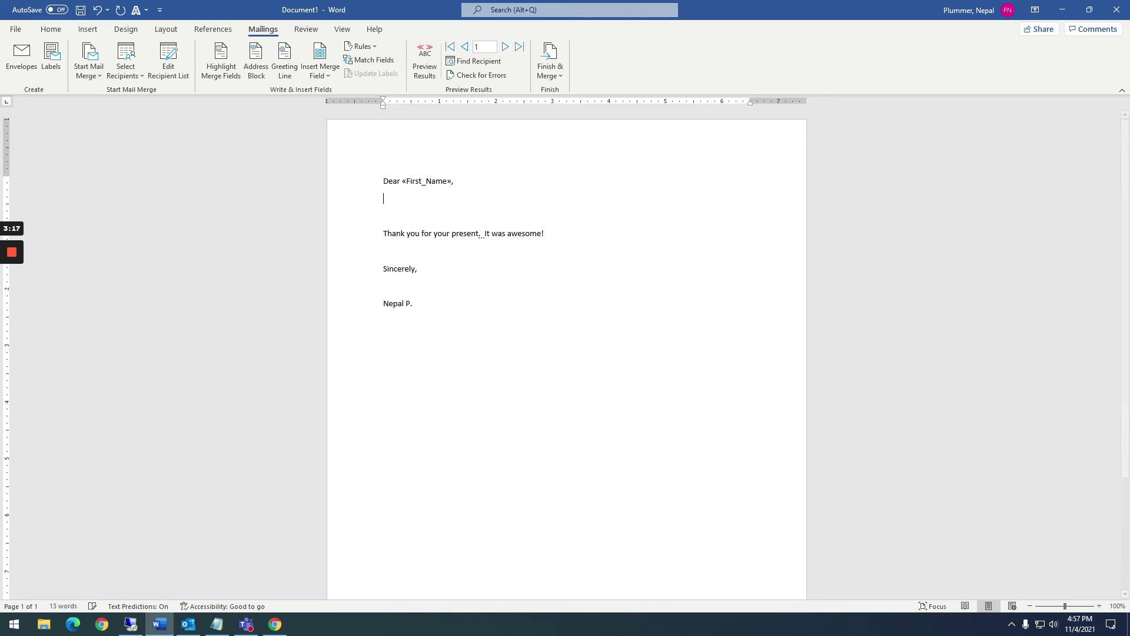
pyautogui.click(321, 79)
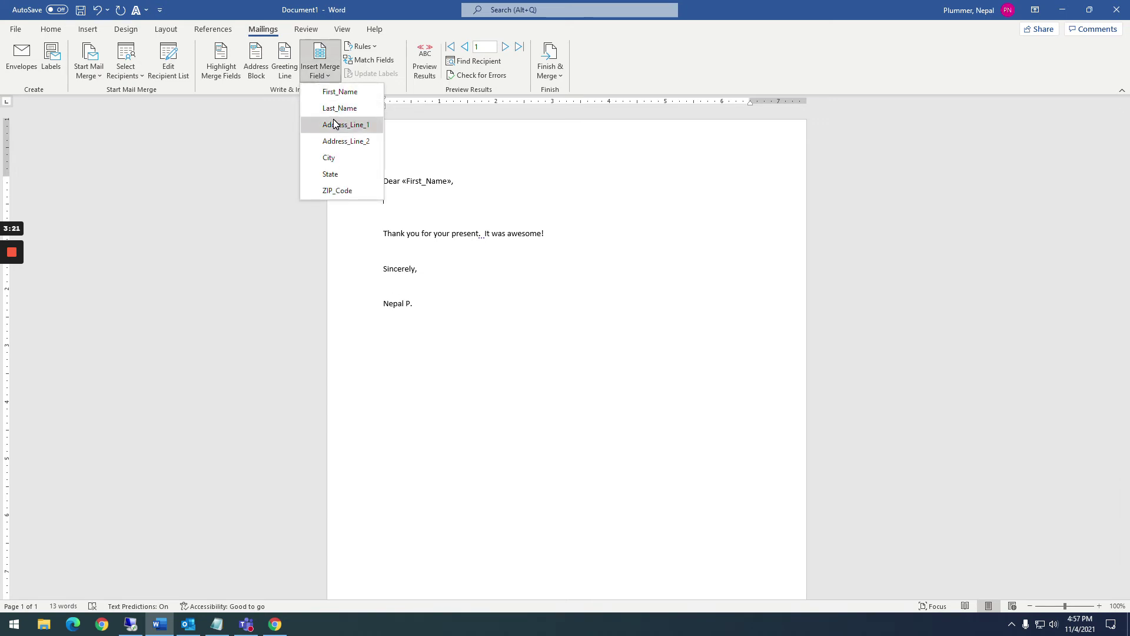
pyautogui.click(334, 125)
pyautogui.press('Return')
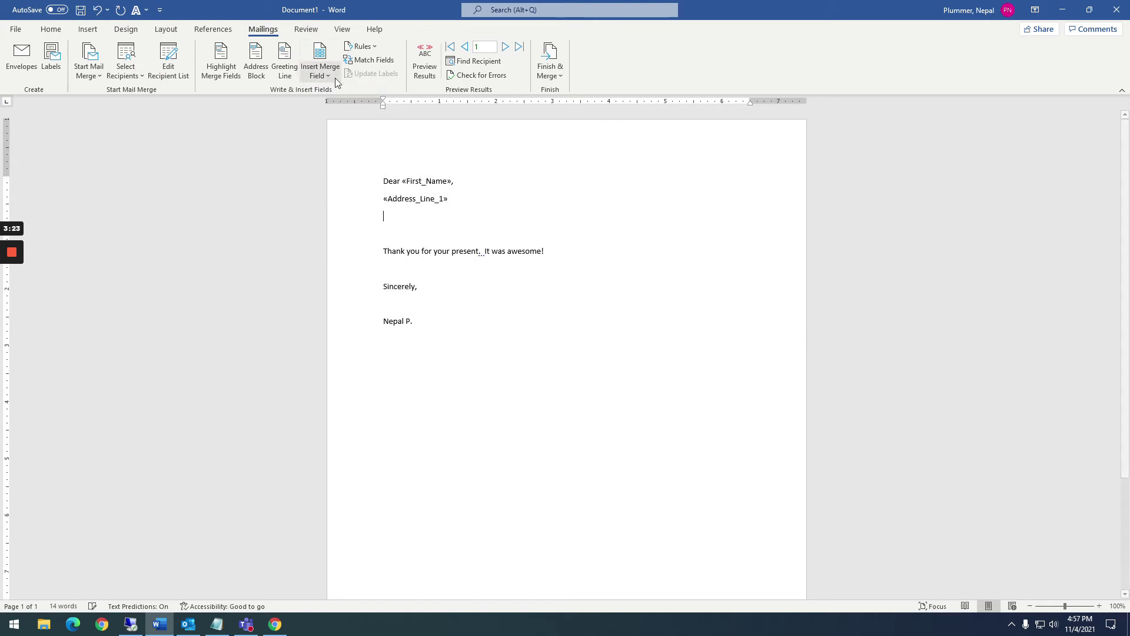
# Add a City, State ZIP_Code field line, then delete both address field lines
pyautogui.click(325, 77)
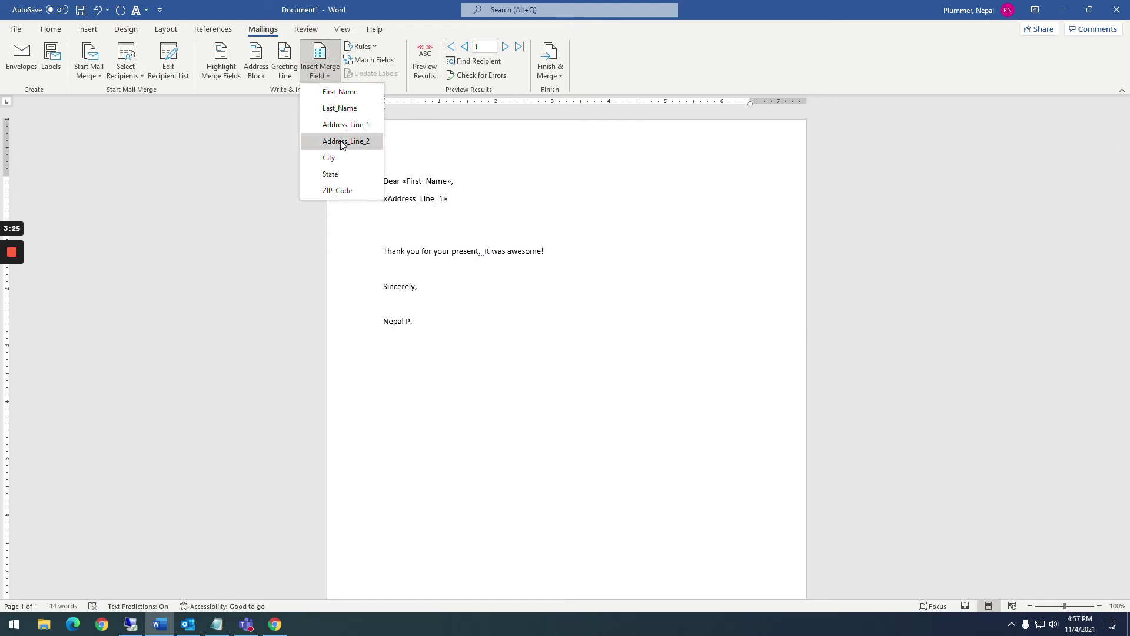
pyautogui.click(333, 159)
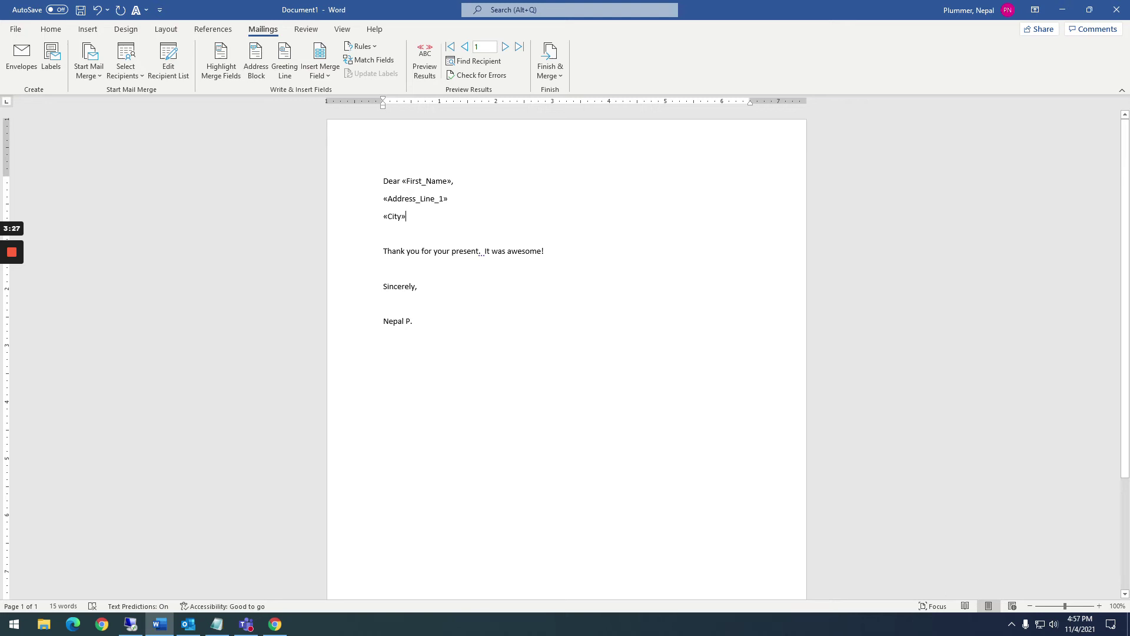
pyautogui.write(',')
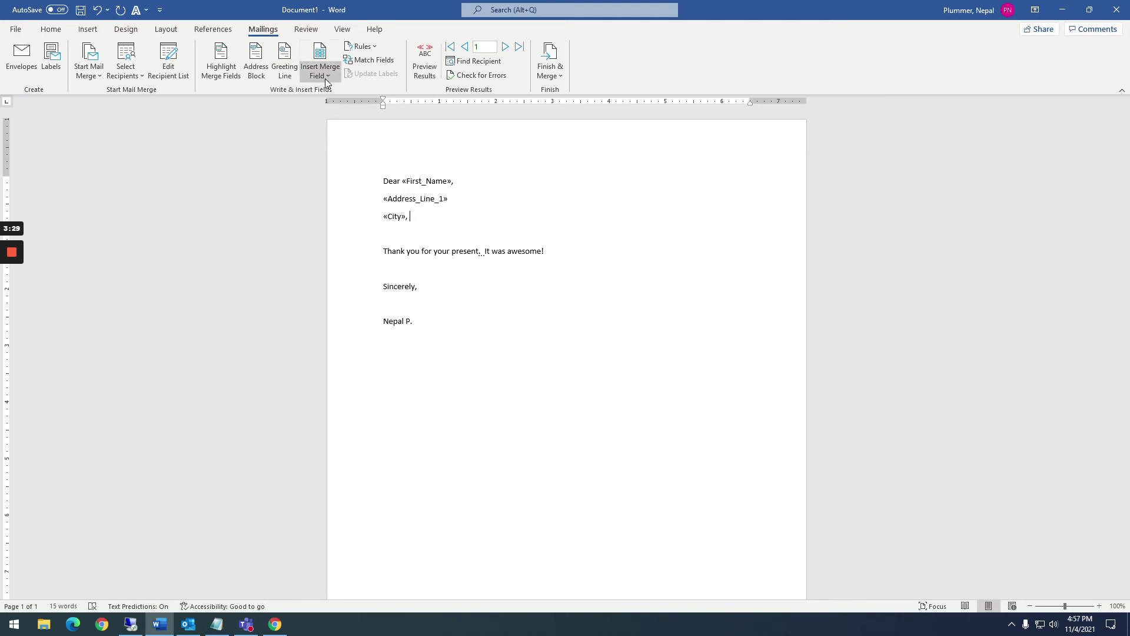
pyautogui.click(325, 76)
pyautogui.click(330, 174)
pyautogui.click(322, 76)
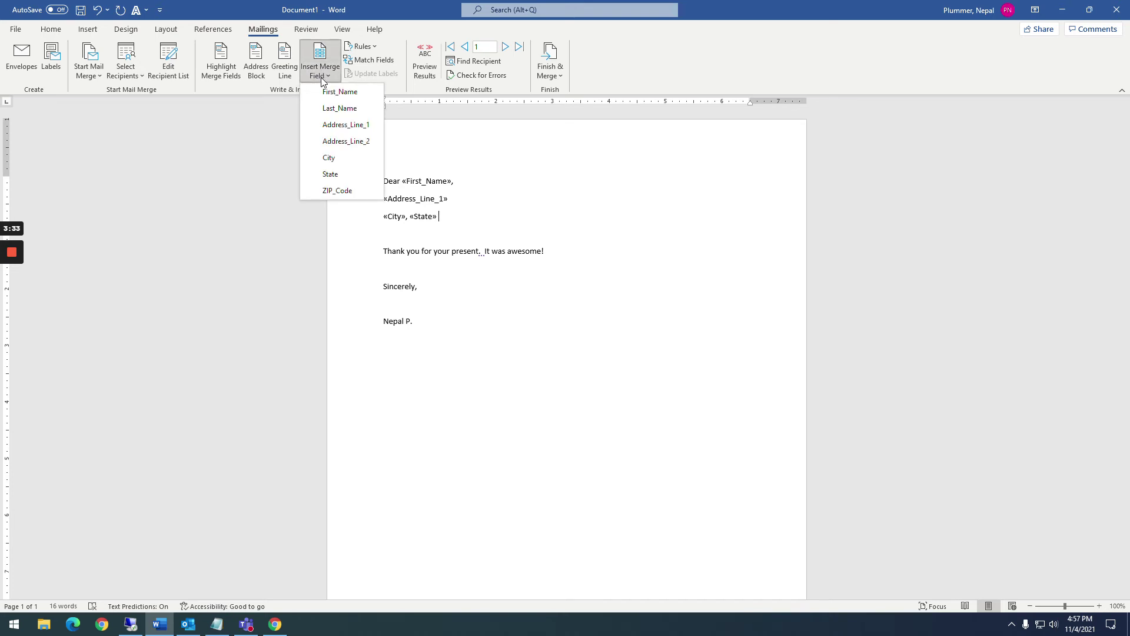
pyautogui.click(338, 191)
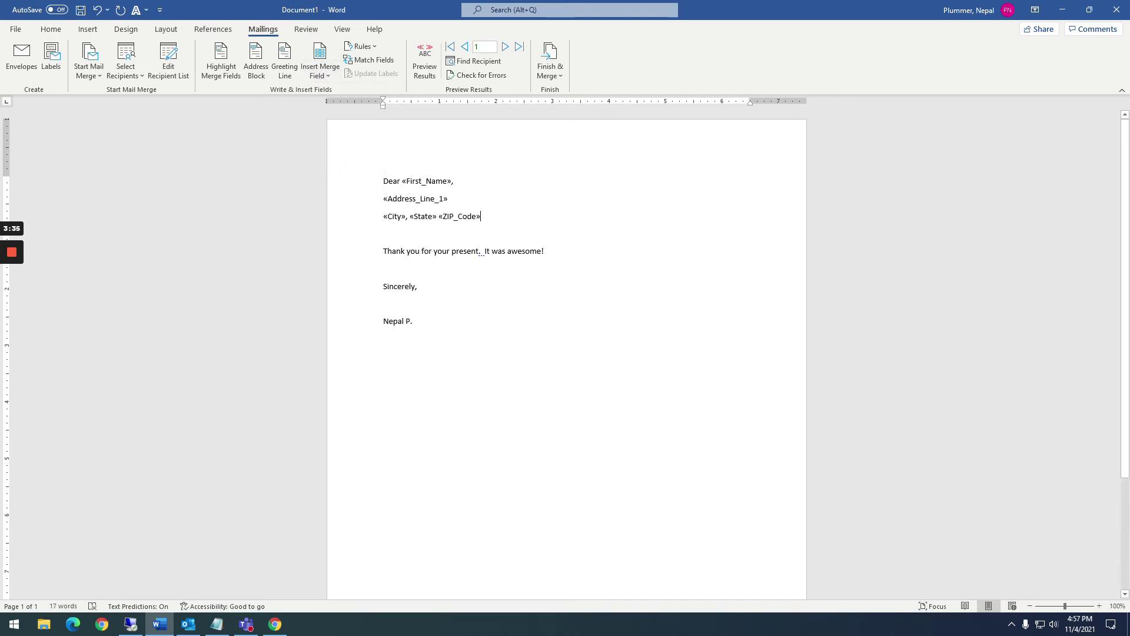
pyautogui.moveTo(384, 233); pyautogui.dragTo(384, 199)
pyautogui.press('Delete')
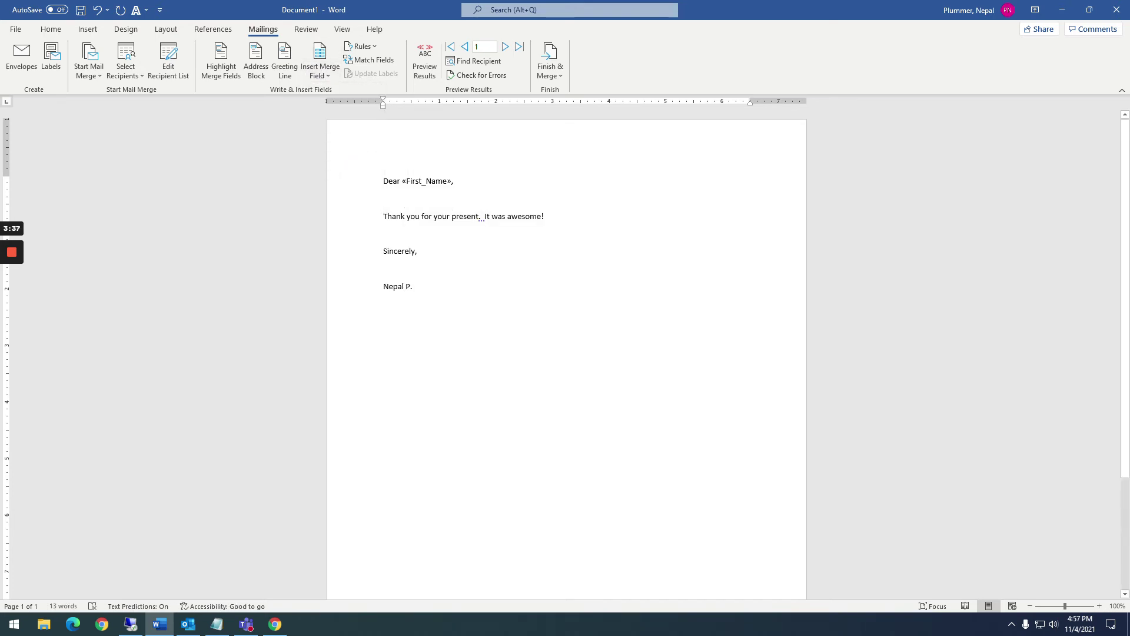
# Insert an «AddressBlock» field and give the whole letter the No Spacing style
pyautogui.click(256, 69)
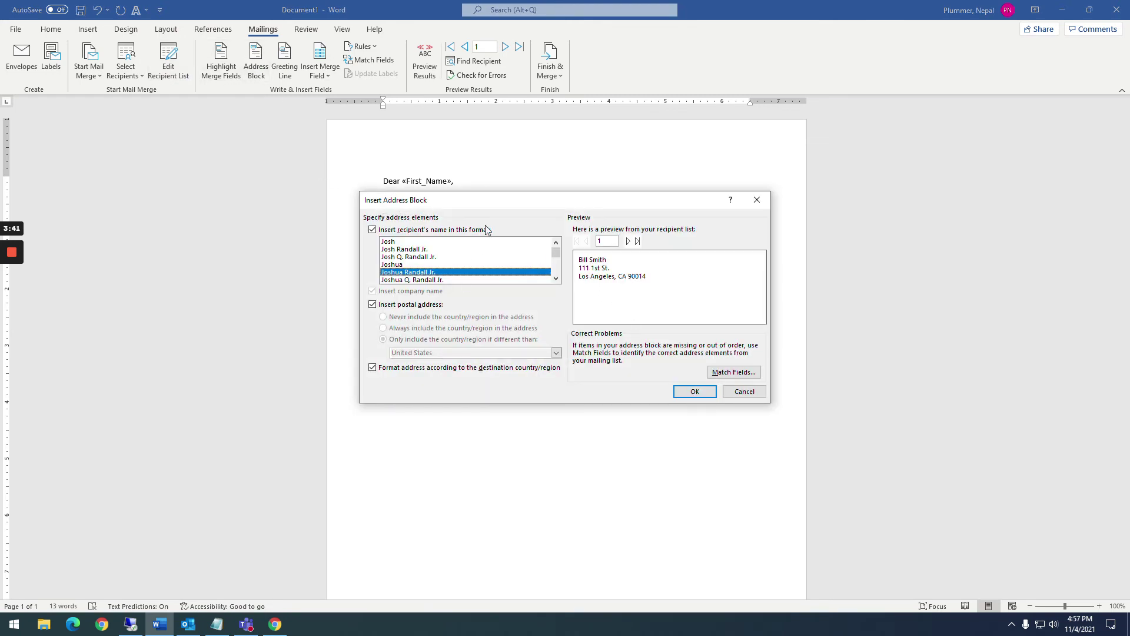
pyautogui.click(686, 393)
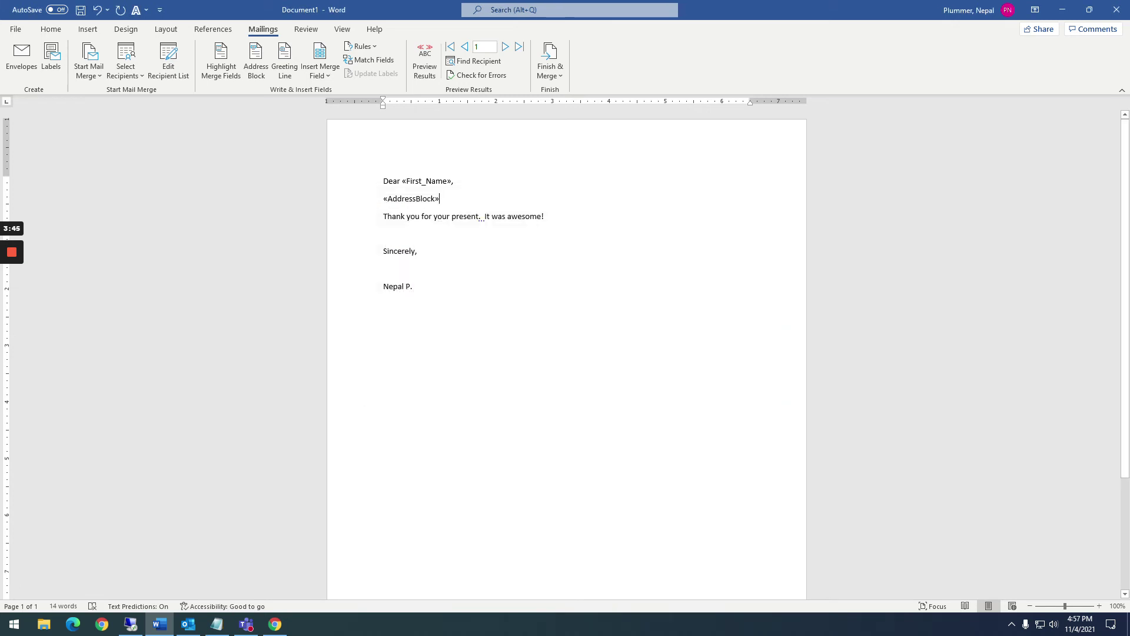
pyautogui.click(51, 29)
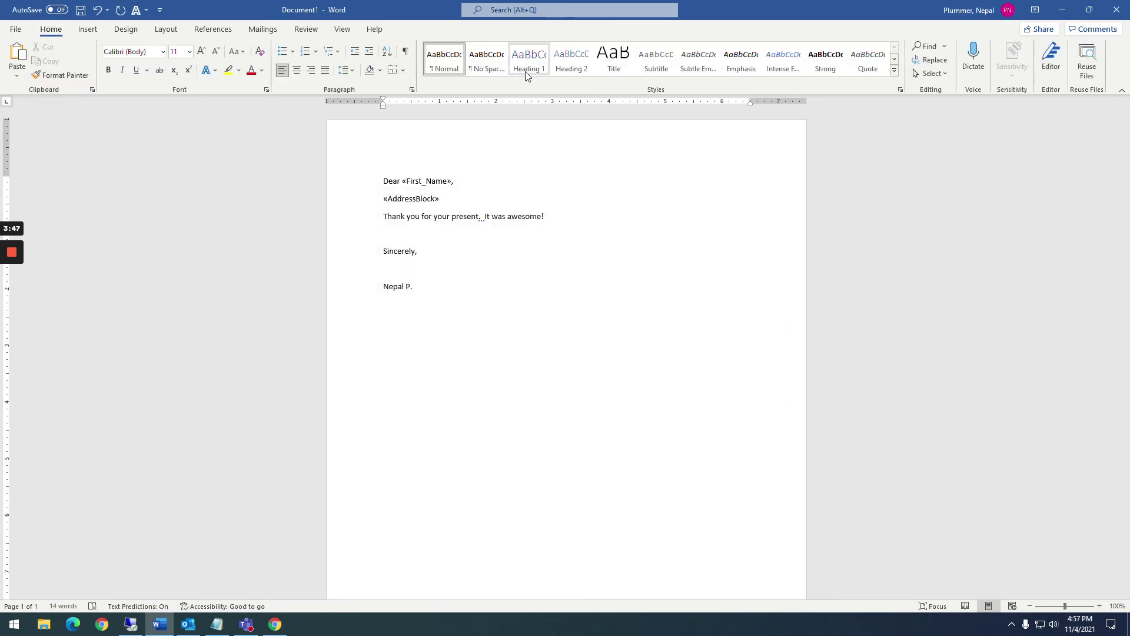
pyautogui.click(482, 65)
pyautogui.hotkey('ctrl', 'a')
# Add blank lines after the greeting, after the address block, and above Sincerely
pyautogui.click(484, 184)
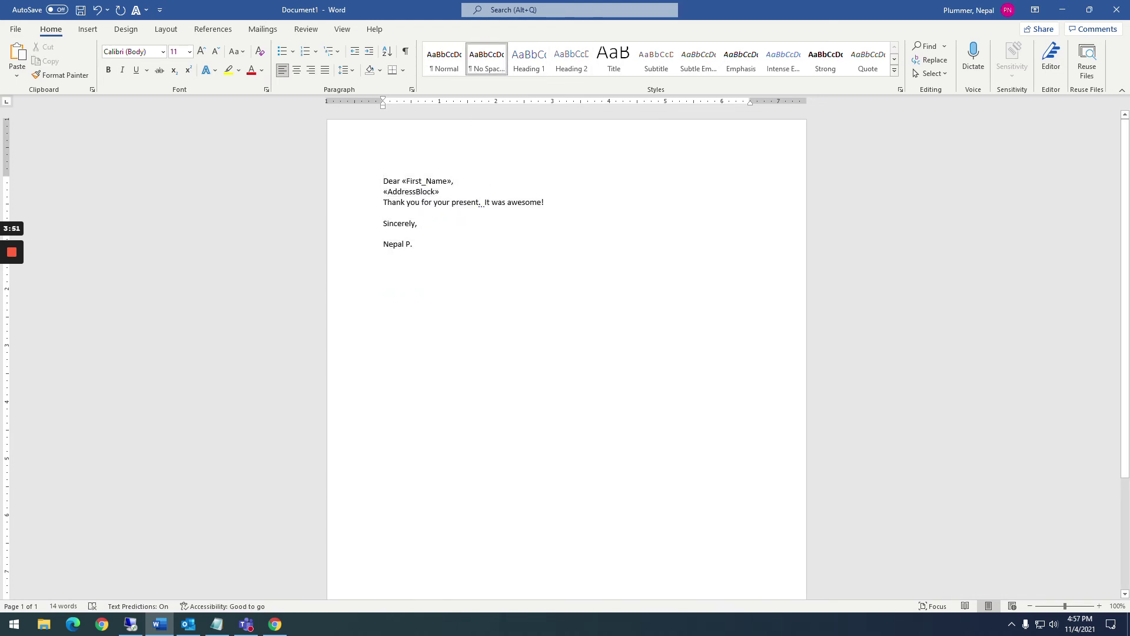
pyautogui.press('Down')
pyautogui.press('Return')
pyautogui.press('Down')
pyautogui.press('Return')
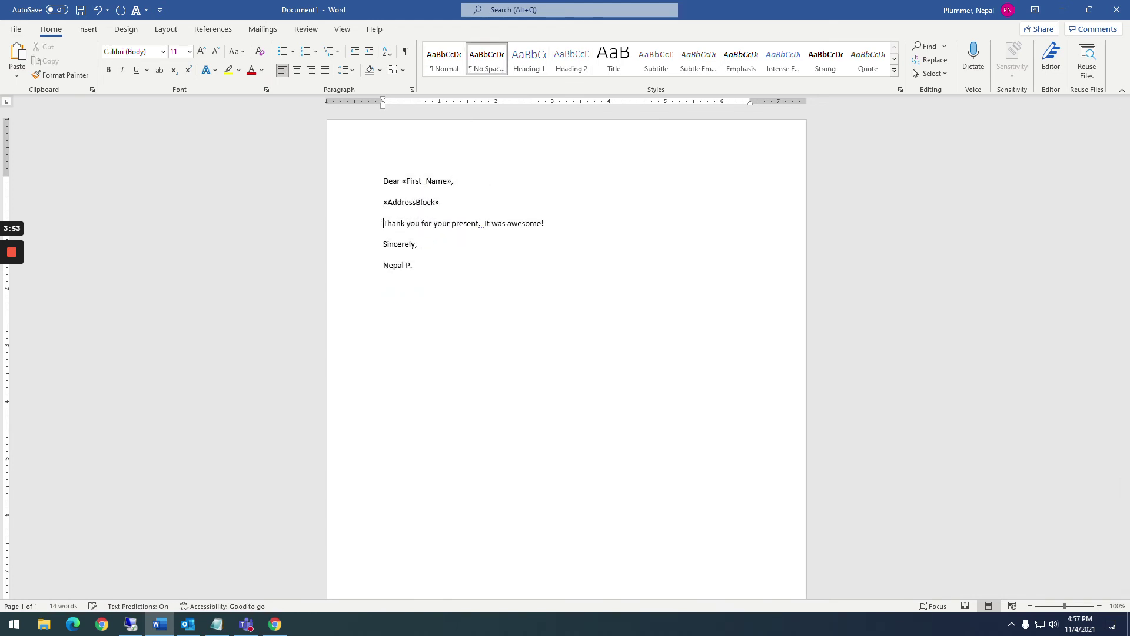
pyautogui.press('Down')
pyautogui.press('Return')
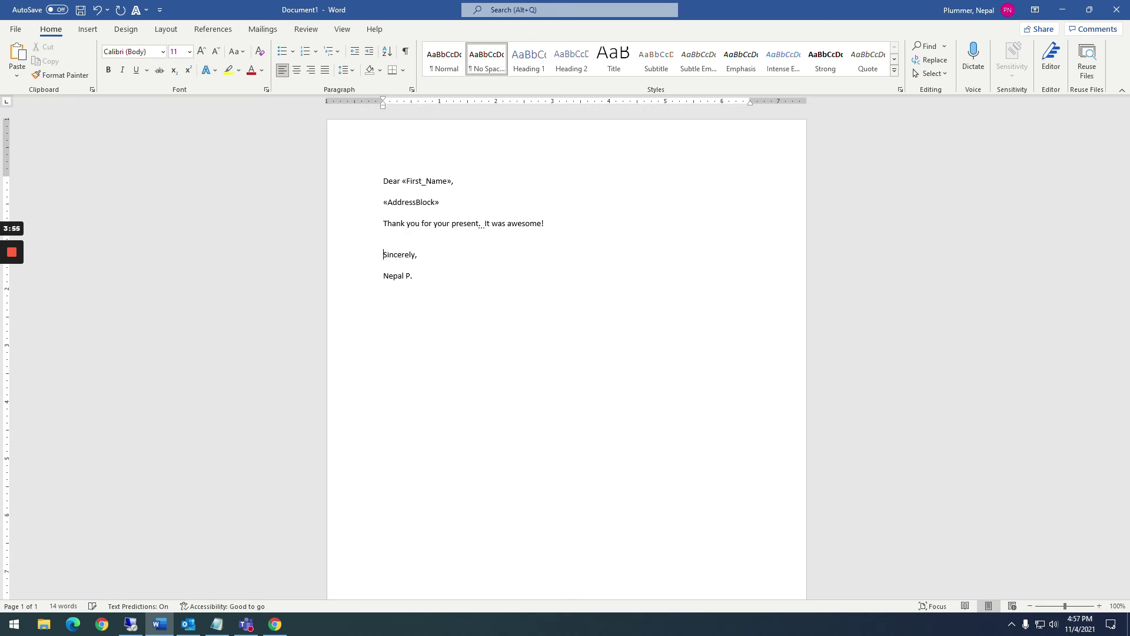
pyautogui.press('Up')
pyautogui.press('Up')
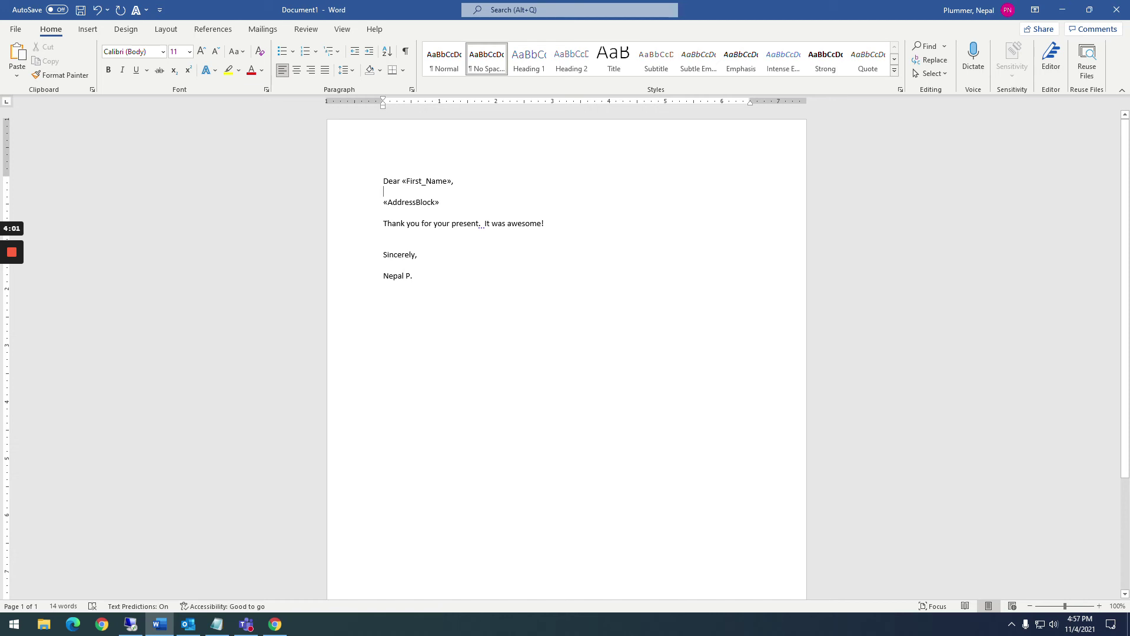
pyautogui.click(263, 29)
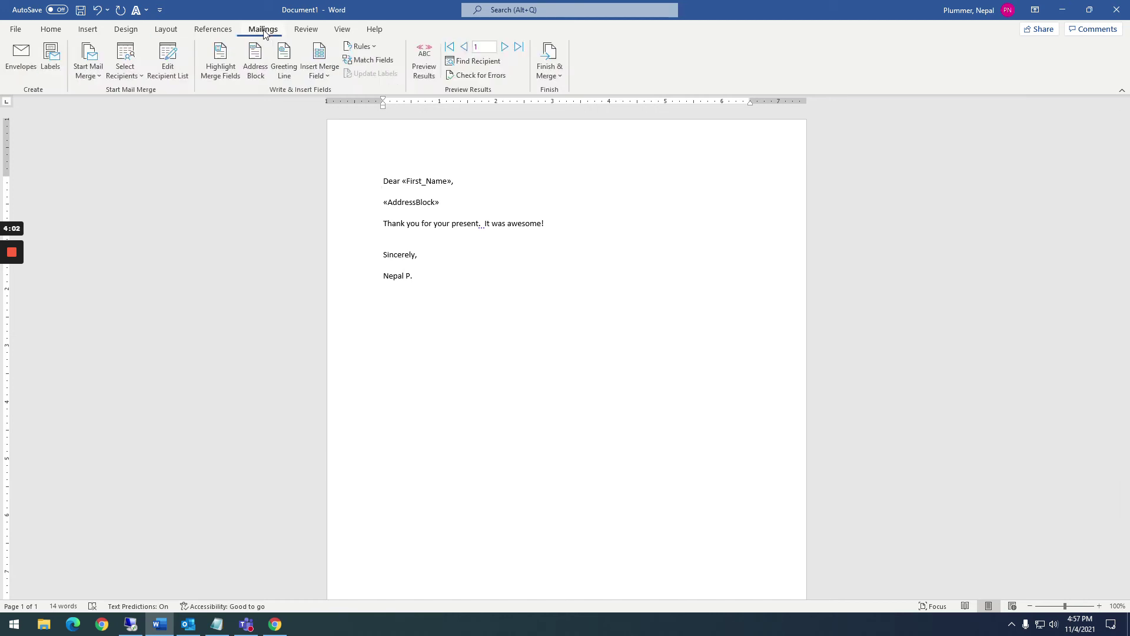
pyautogui.click(432, 58)
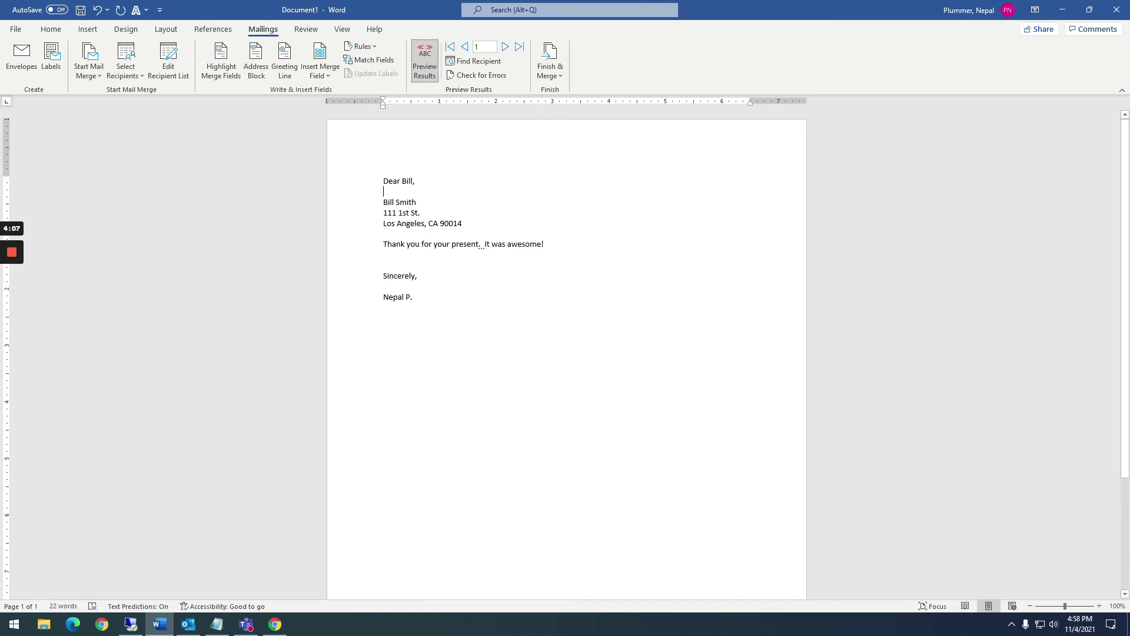
pyautogui.click(505, 47)
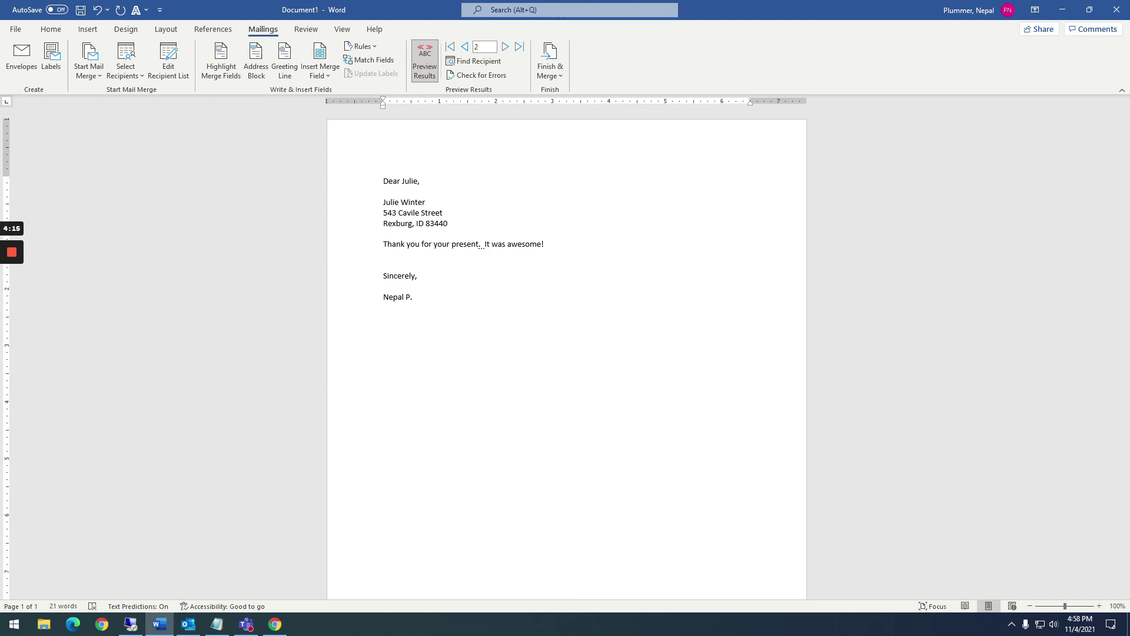
pyautogui.click(505, 49)
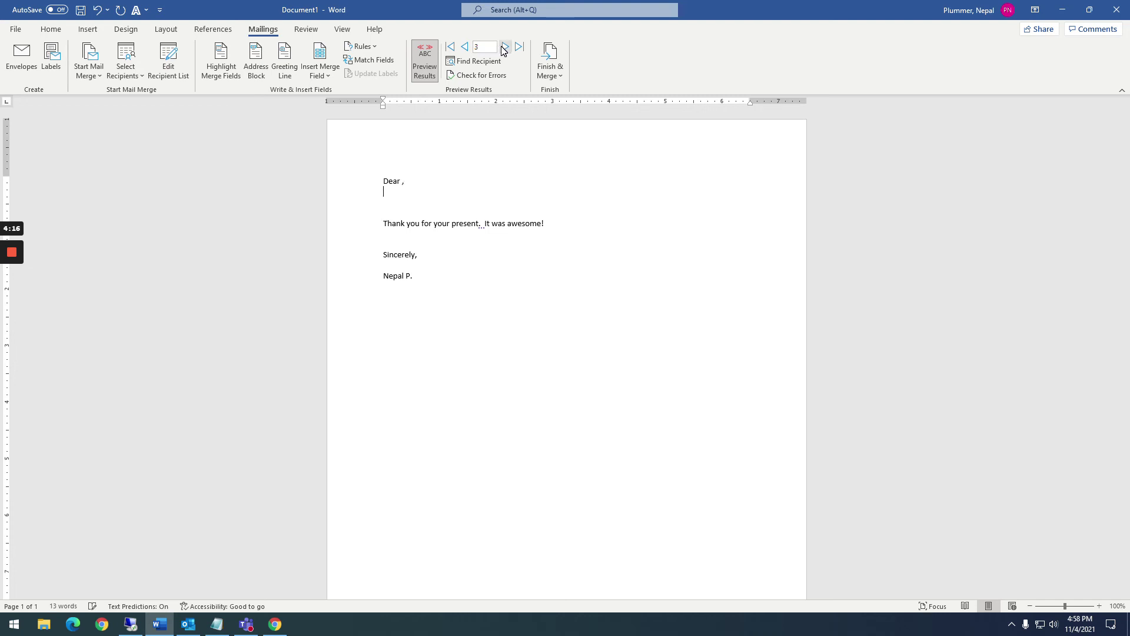
pyautogui.click(464, 50)
pyautogui.click(464, 49)
pyautogui.click(424, 62)
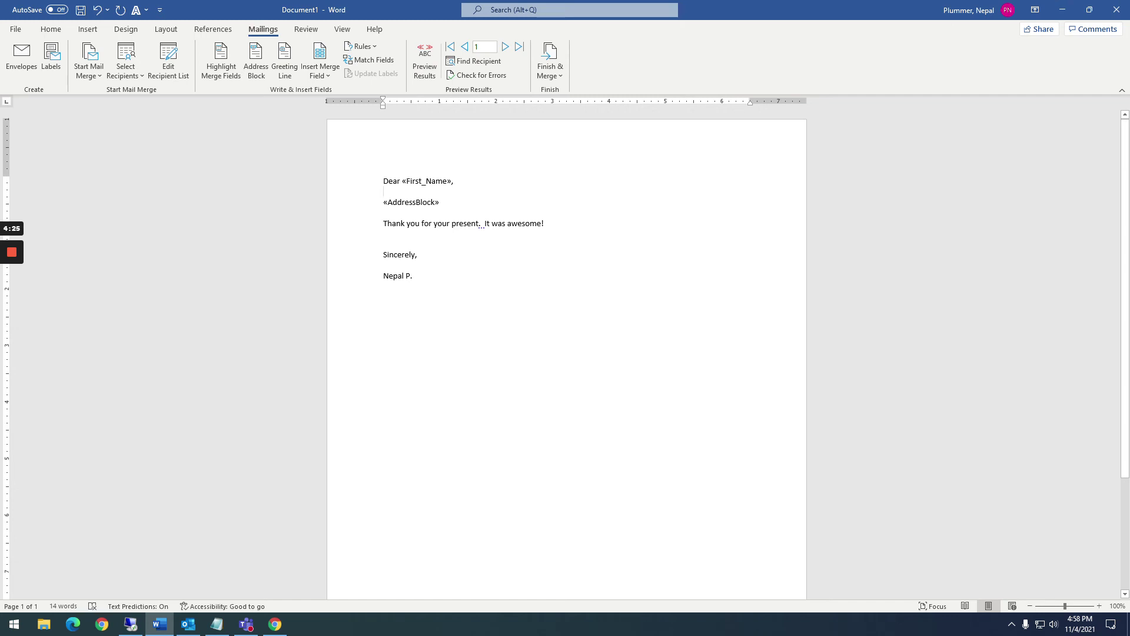
# Merge all records into a new editable document using Finish & Merge > Edit Individual Documents
pyautogui.click(550, 76)
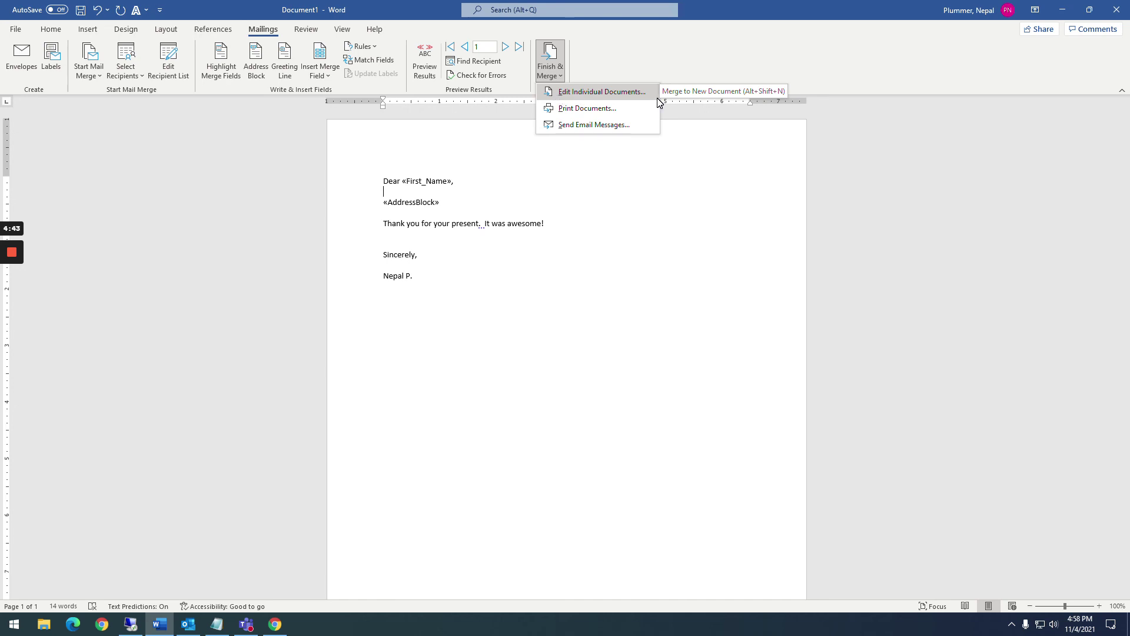
pyautogui.click(584, 93)
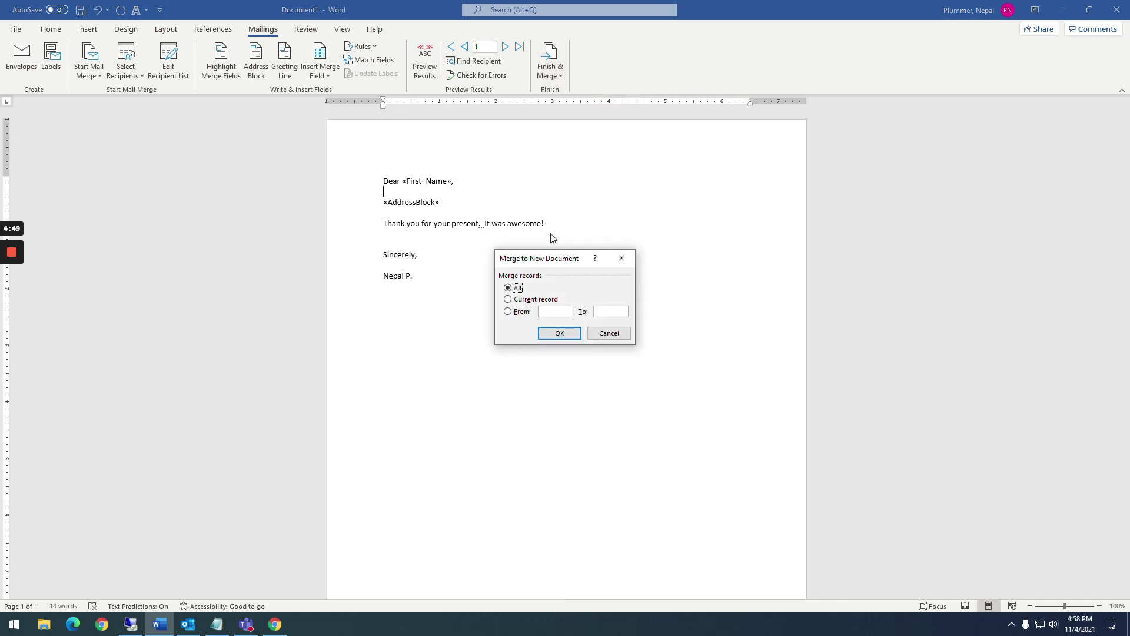
pyautogui.click(558, 333)
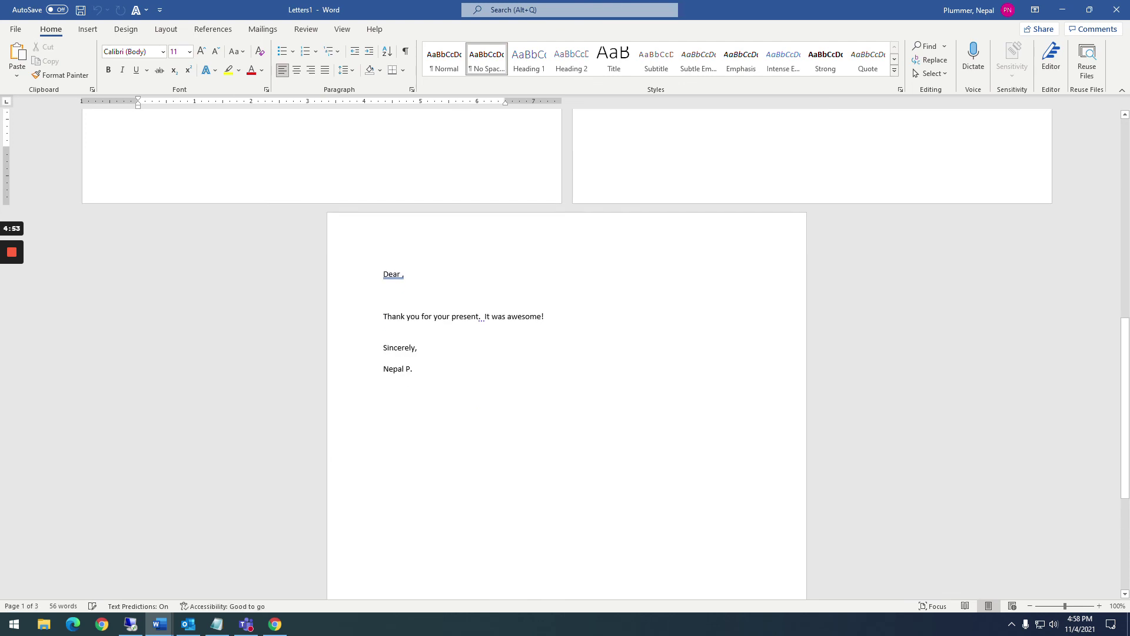
# Delete the empty third letter, then open and cancel the Save As dialog
pyautogui.moveTo(414, 368); pyautogui.dragTo(384, 272)
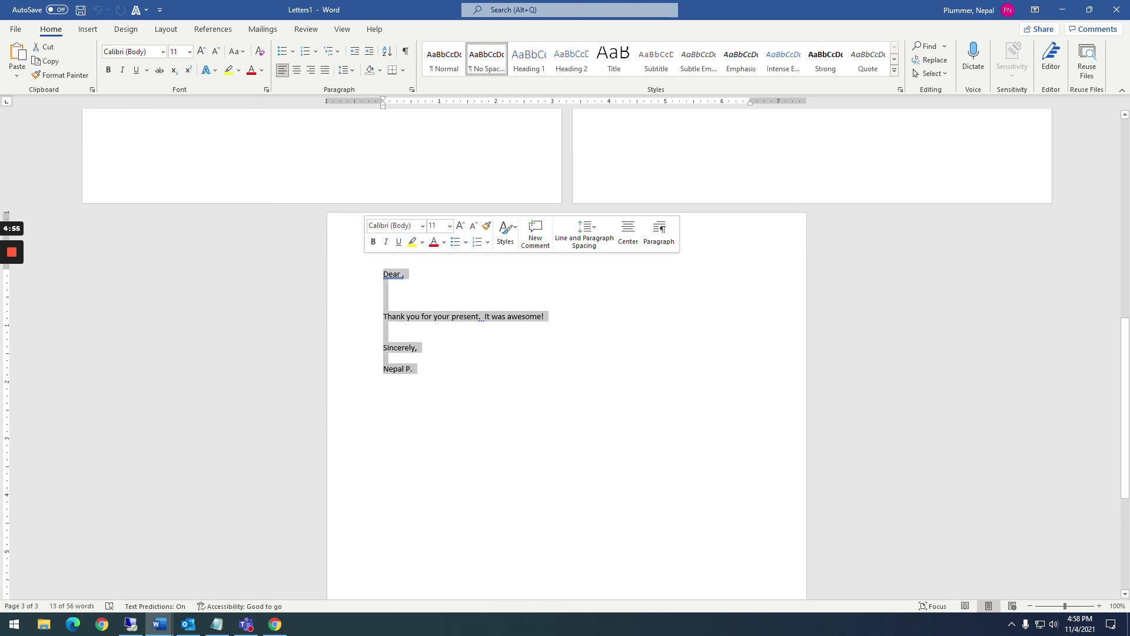
pyautogui.press('Delete')
pyautogui.press('BackSpace')
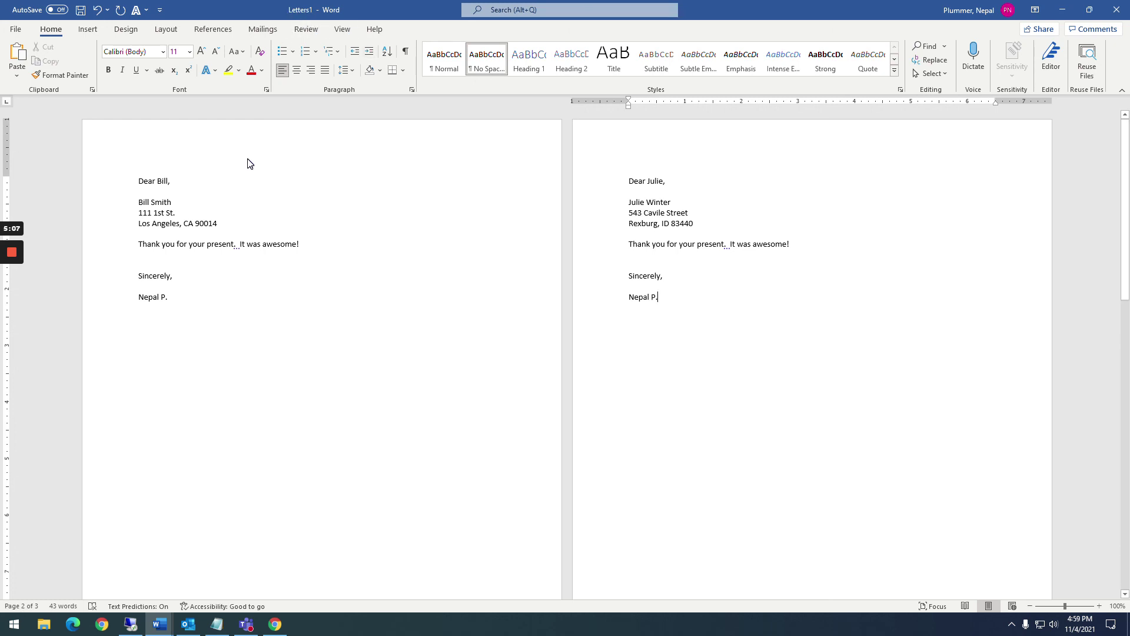
pyautogui.press('F12')
pyautogui.press('Escape')
pyautogui.click(159, 624)
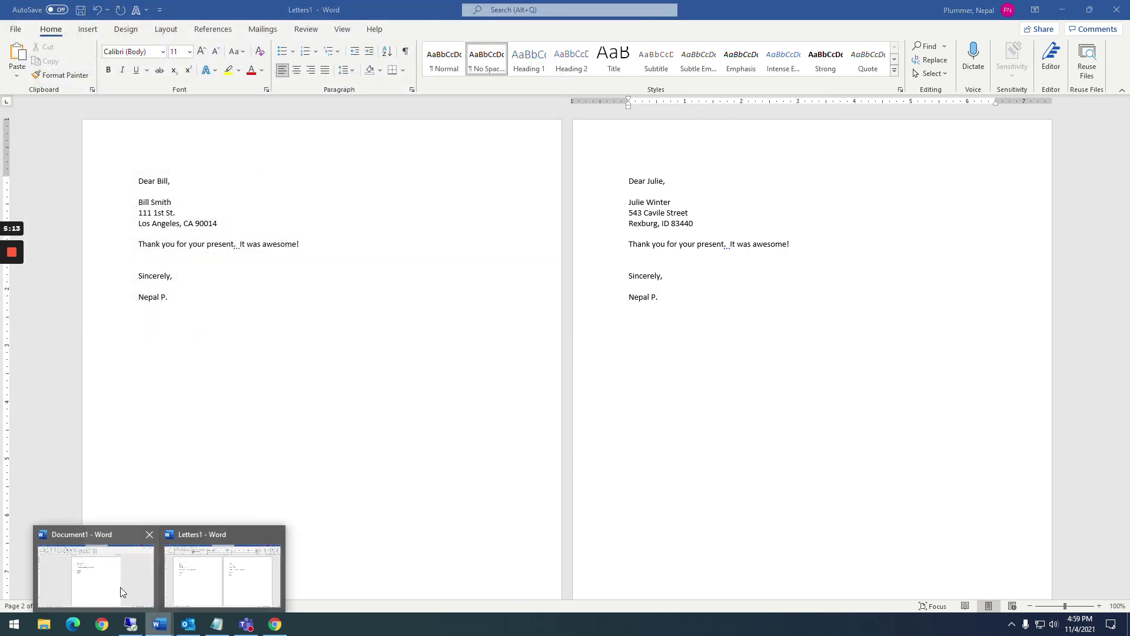
pyautogui.click(94, 567)
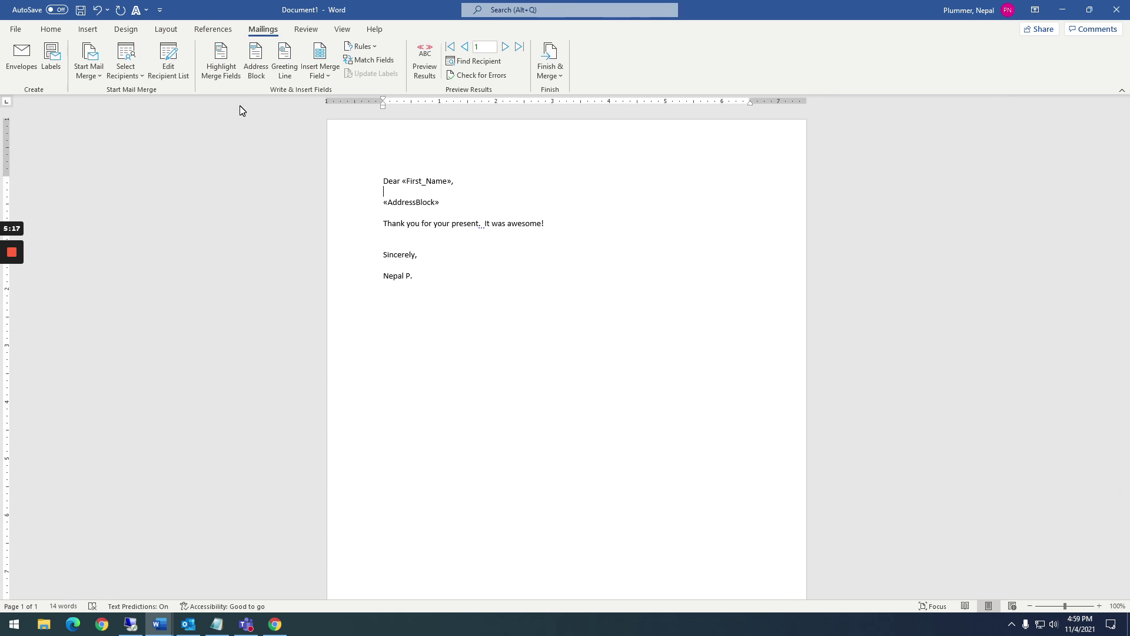
pyautogui.hotkey('alt', 'Tab')
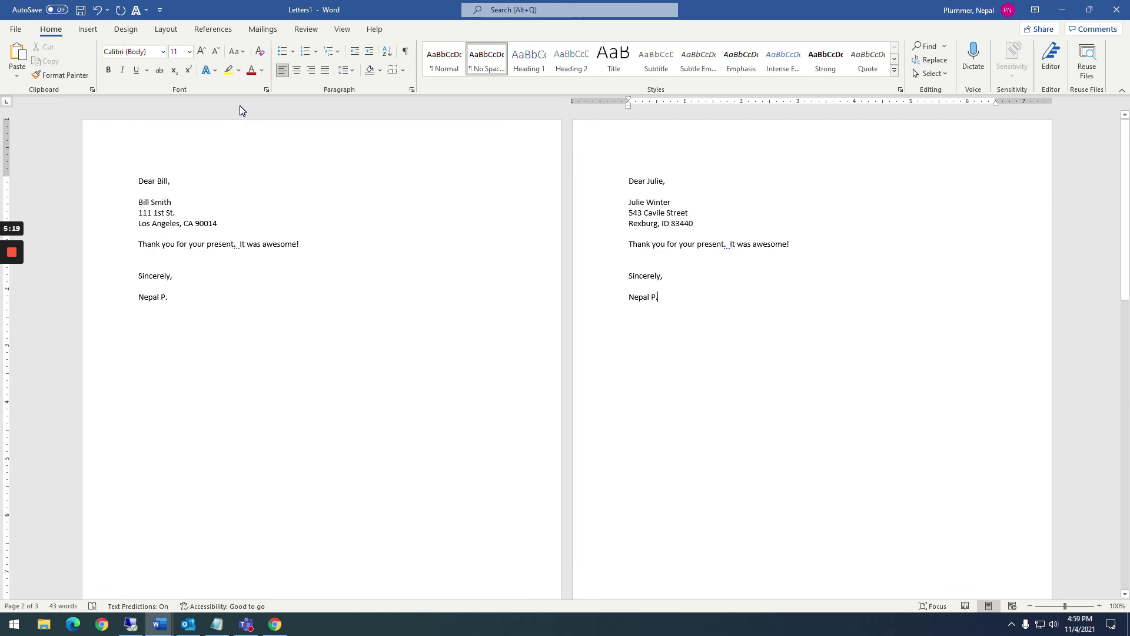